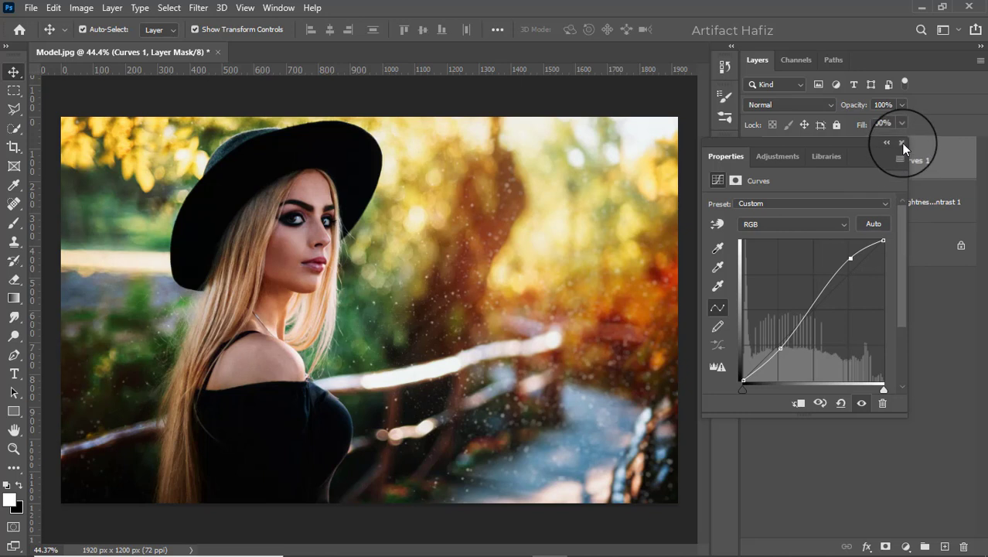
Step: Set the Curves adjustment layer's blend mode to Luminosity and toggle its visibility to compare the effect
{"action": "left_click", "coordinate": [901, 141]}
{"action": "left_click", "coordinate": [781, 107]}
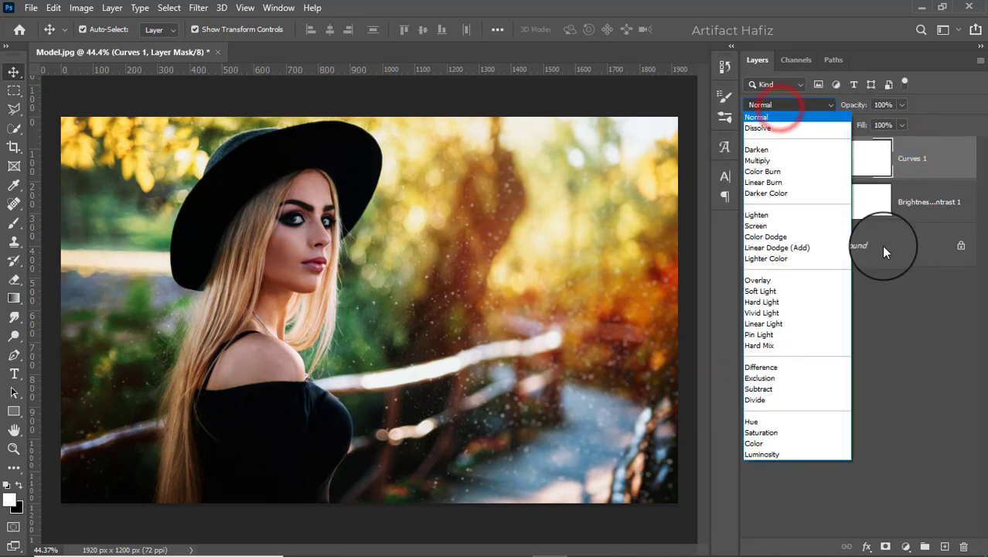
{"action": "left_click", "coordinate": [774, 454]}
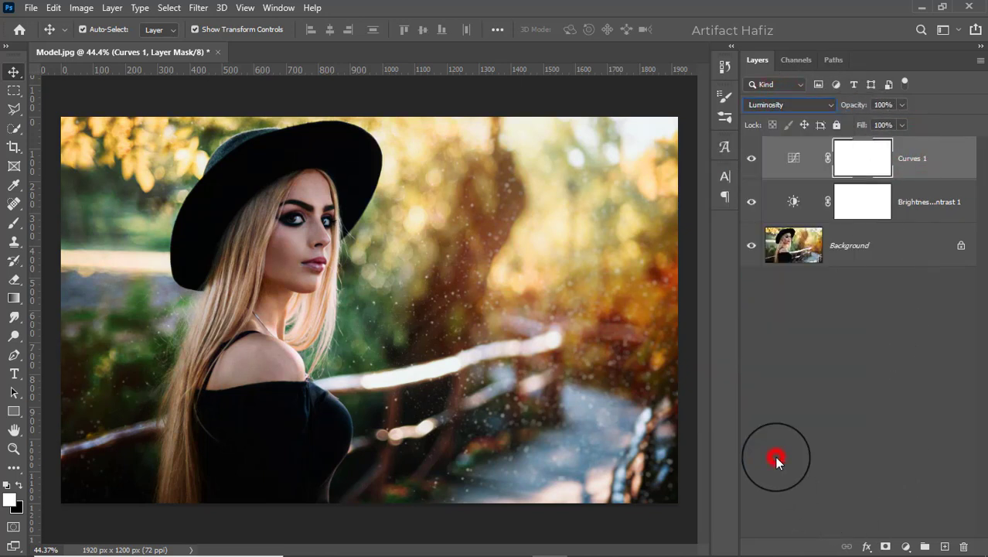
{"action": "left_click", "coordinate": [751, 159]}
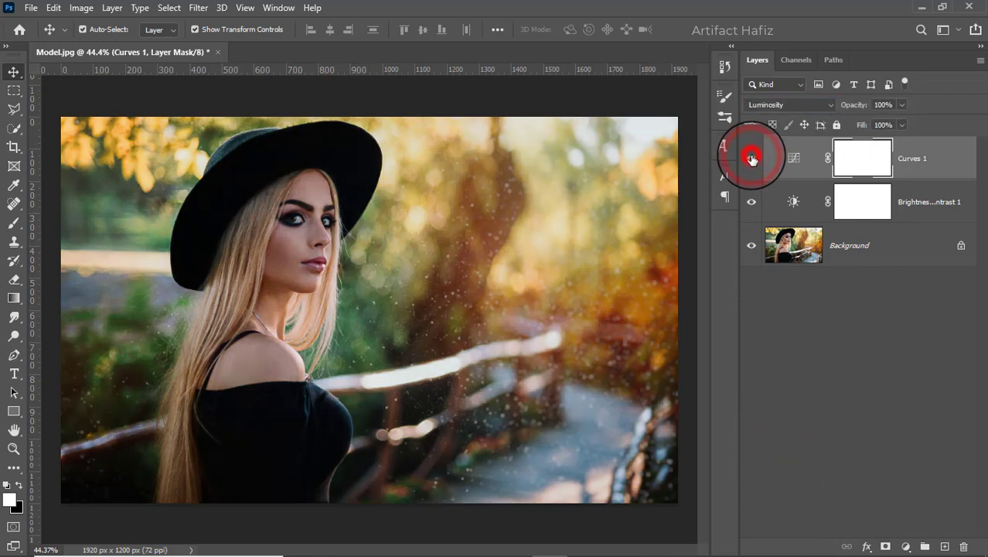
{"action": "left_click", "coordinate": [751, 159]}
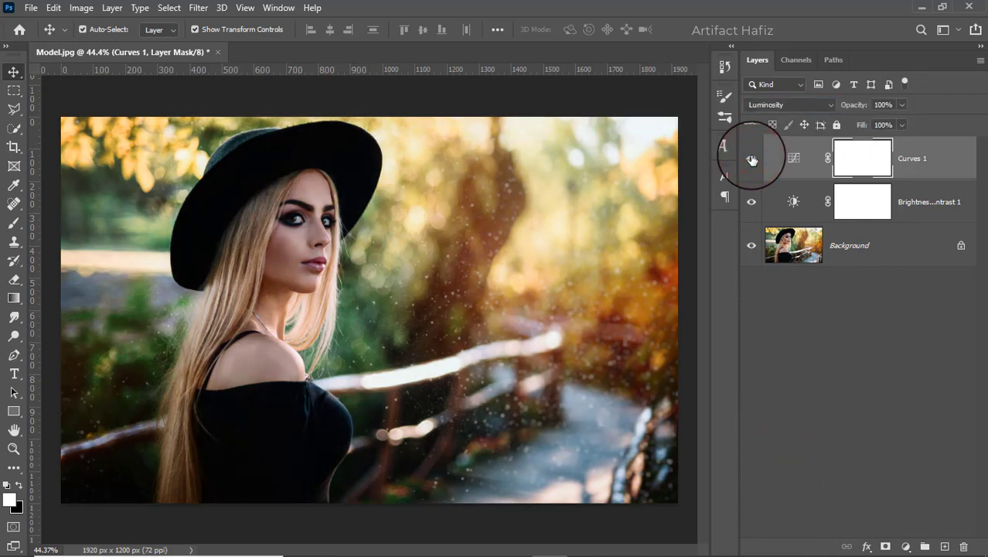
Step: Add a Color Lookup adjustment layer using the Fuji ETERNA 250D Kodak 2395 LUT and reduce its opacity to 10%
{"action": "left_click", "coordinate": [905, 547]}
{"action": "left_click", "coordinate": [906, 460]}
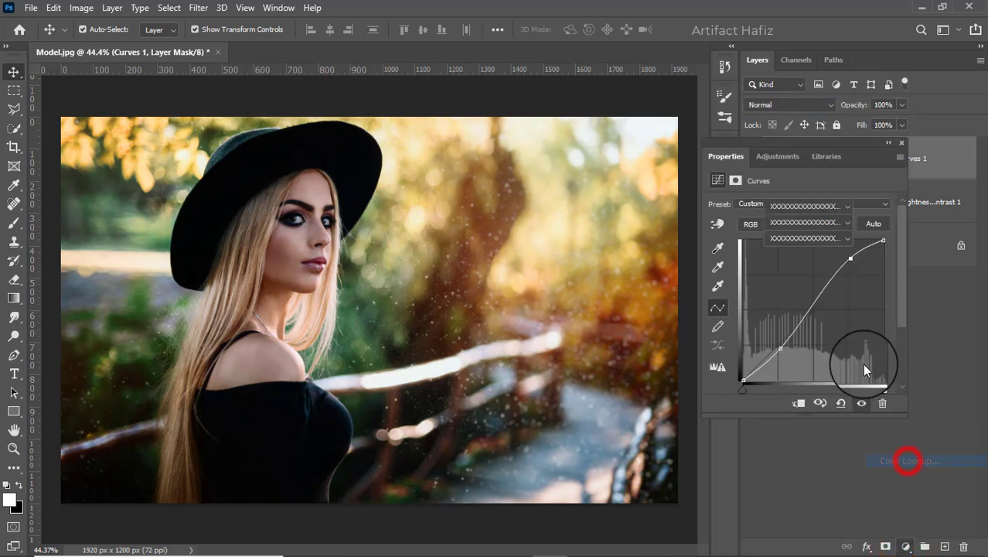
{"action": "left_click", "coordinate": [786, 206]}
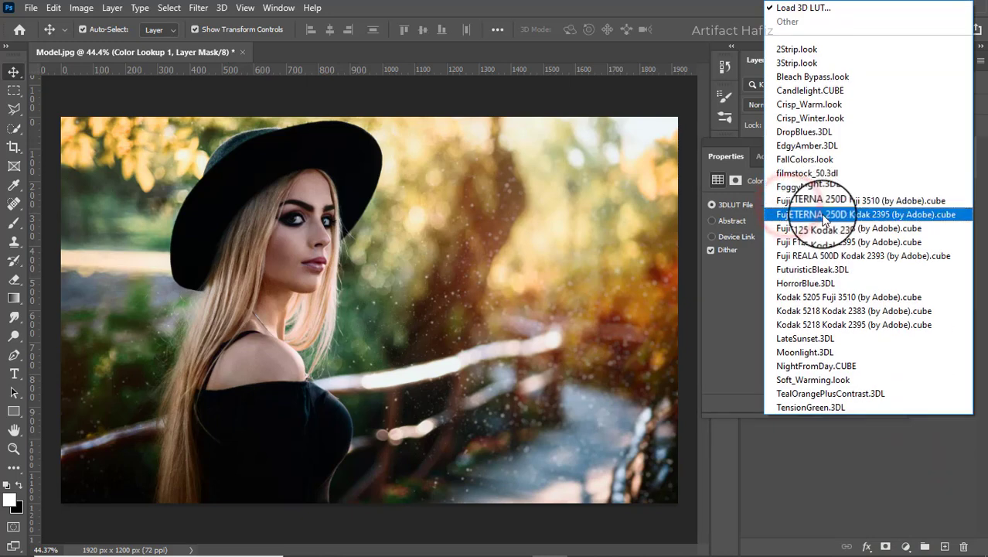
{"action": "left_click", "coordinate": [822, 215]}
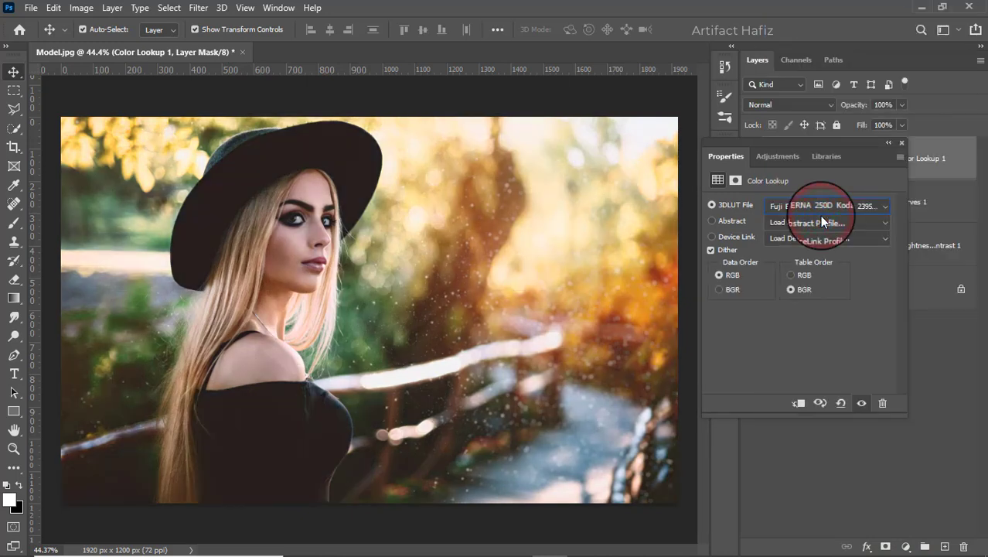
{"action": "left_click", "coordinate": [900, 145]}
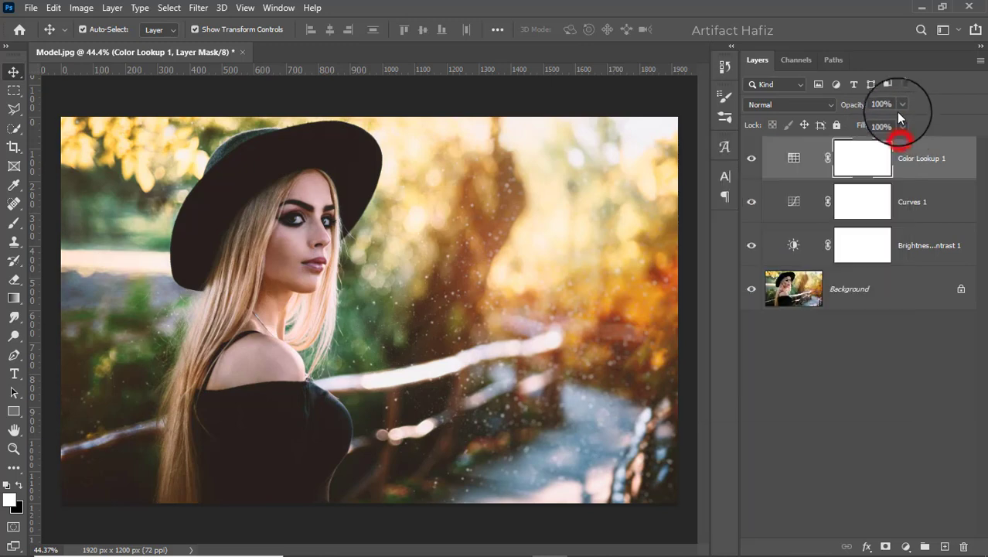
{"action": "left_click", "coordinate": [901, 105]}
{"action": "left_click_drag", "start_coordinate": [840, 121], "coordinate": [843, 124]}
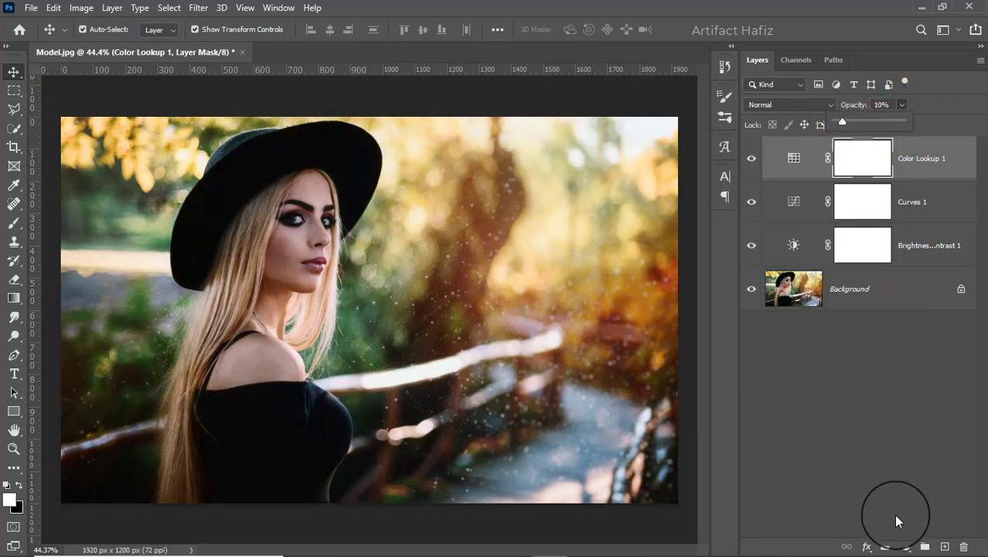
Step: Add a Levels adjustment layer and set its midtone input level to 1.16
{"action": "left_click", "coordinate": [905, 546]}
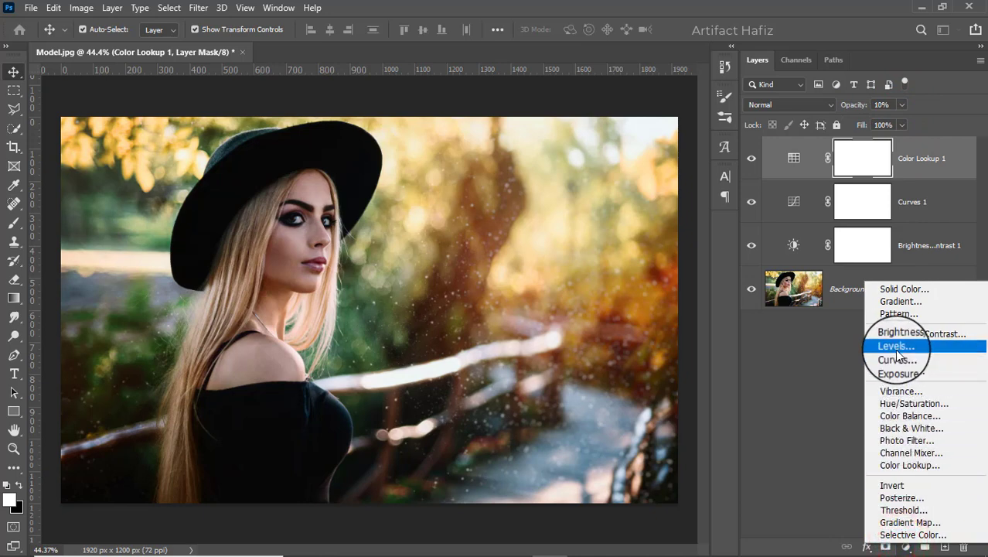
{"action": "left_click", "coordinate": [896, 347]}
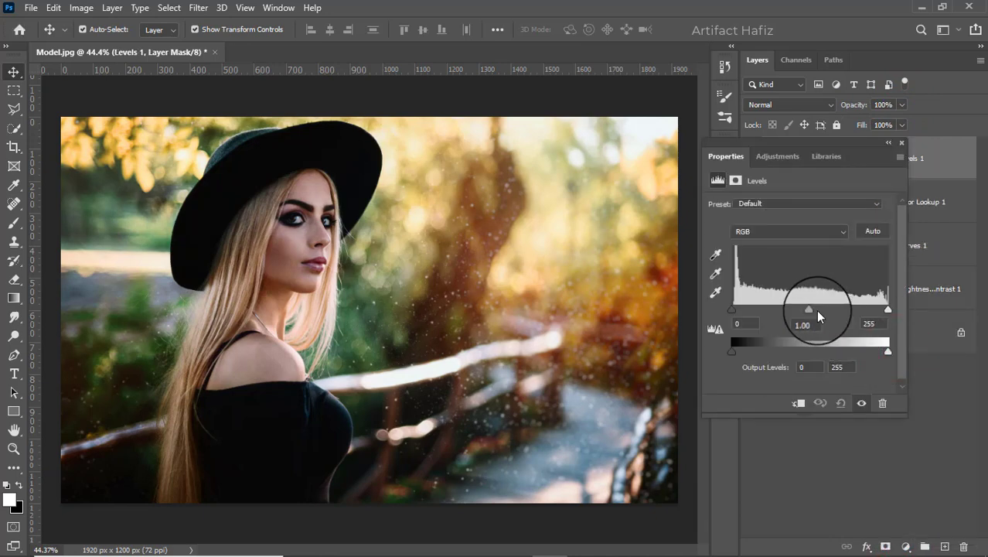
{"action": "left_click_drag", "start_coordinate": [809, 310], "coordinate": [804, 313]}
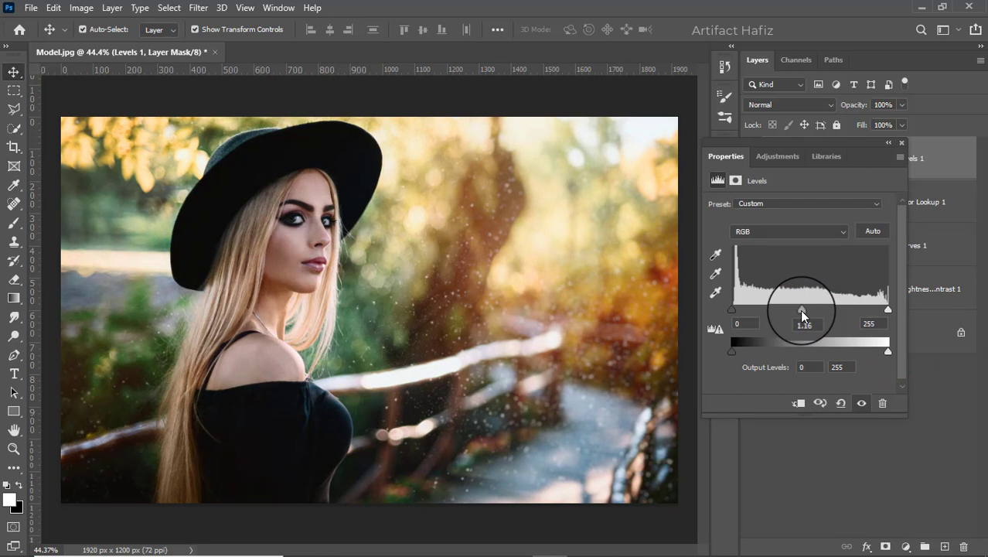
{"action": "left_click", "coordinate": [903, 141]}
Step: Add a Selective Color adjustment layer and set Reds to Cyan -7, Magenta +2, Yellow +2 and Black -7
{"action": "left_click", "coordinate": [907, 545]}
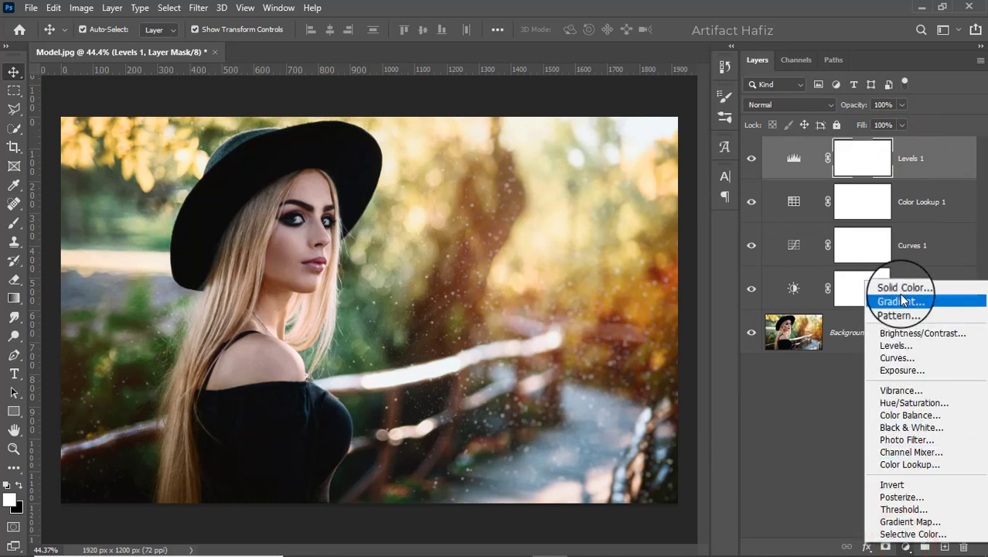
{"action": "left_click", "coordinate": [917, 534]}
{"action": "left_click_drag", "start_coordinate": [799, 249], "coordinate": [801, 288]}
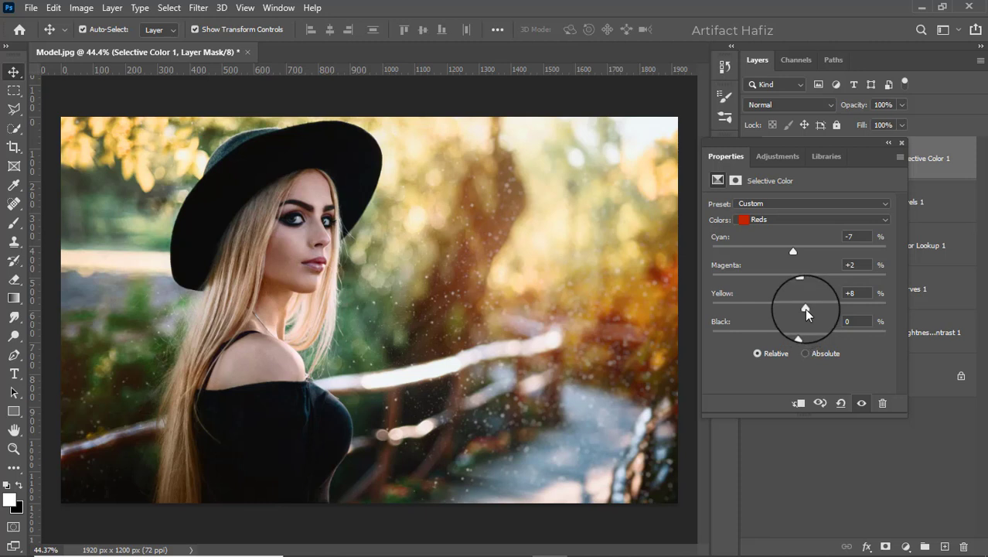
{"action": "left_click_drag", "start_coordinate": [805, 308], "coordinate": [793, 339]}
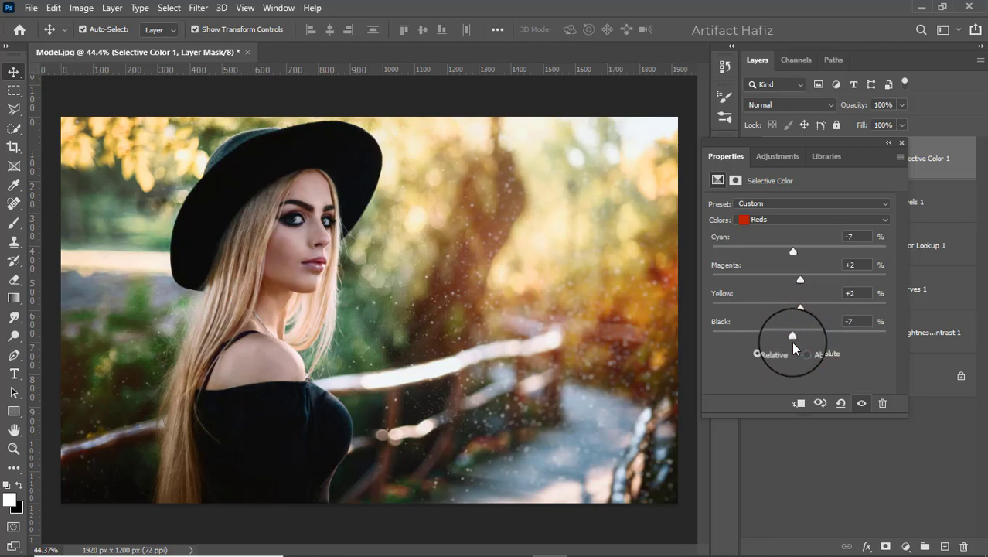
Step: Adjust the Selective Color Yellows by reducing Cyan and setting Magenta +11, Yellow +3 and Black +48
{"action": "left_click", "coordinate": [778, 218]}
{"action": "left_click", "coordinate": [774, 244]}
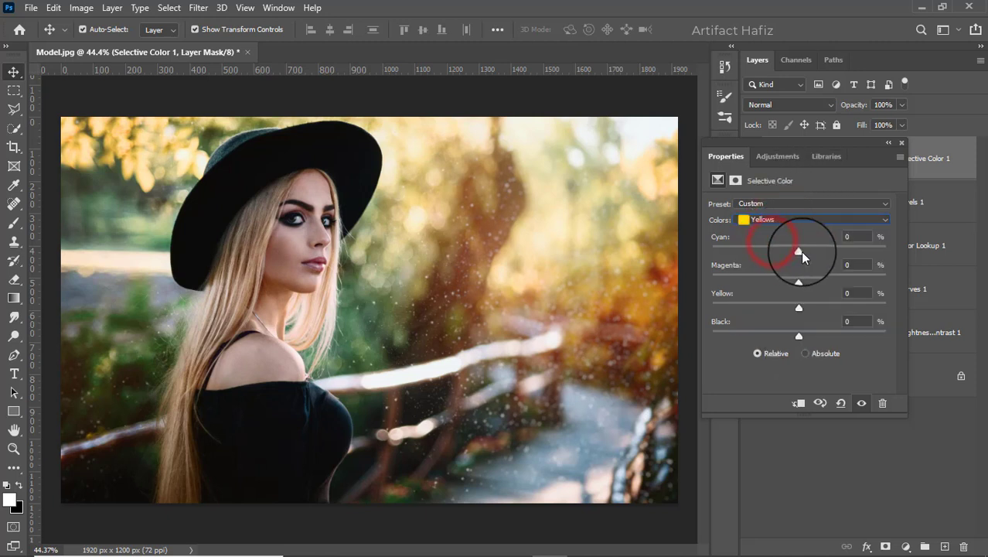
{"action": "left_click_drag", "start_coordinate": [777, 256], "coordinate": [842, 340]}
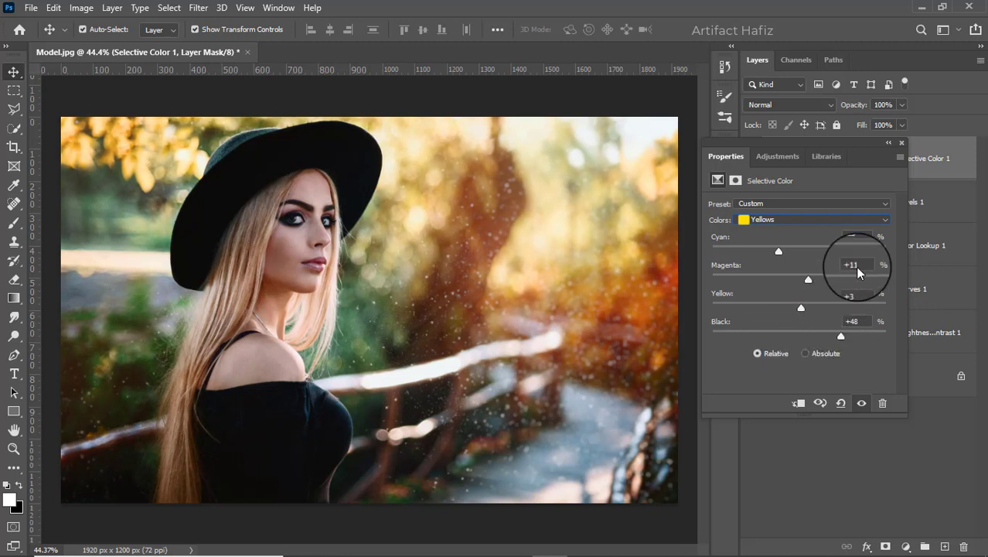
{"action": "left_click", "coordinate": [902, 142]}
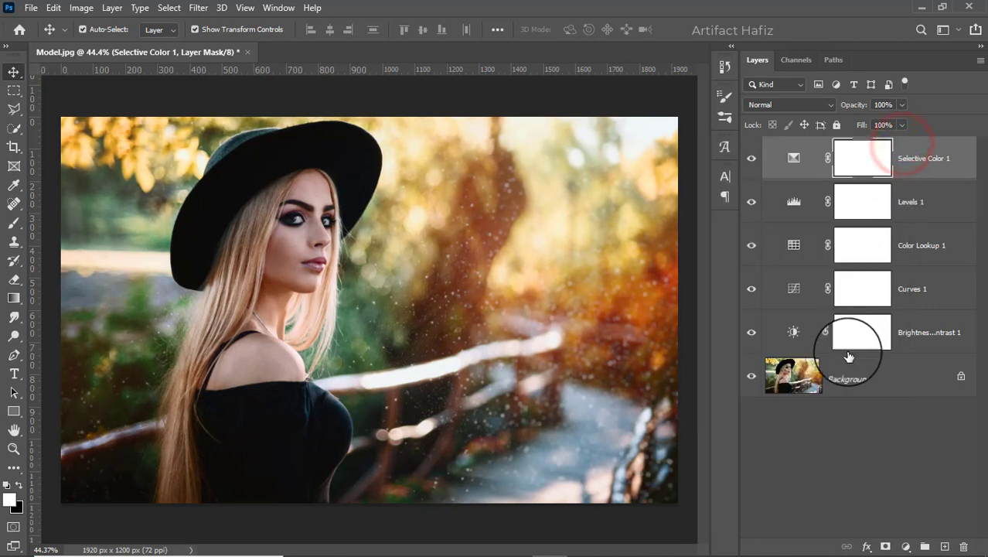
Step: Create a new empty layer on top and set up a Soft Round brush at 100% opacity
{"action": "left_click", "coordinate": [946, 548]}
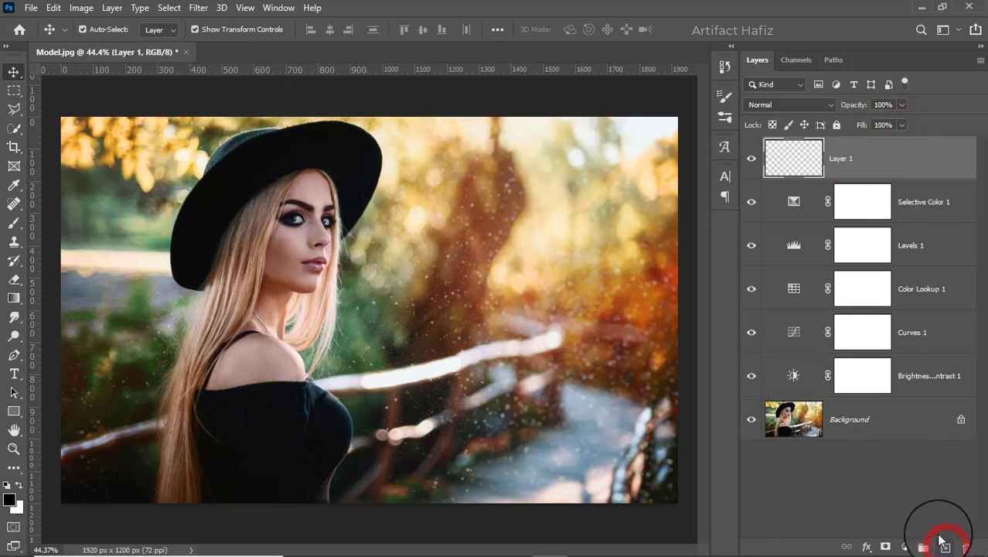
{"action": "left_click", "coordinate": [14, 224]}
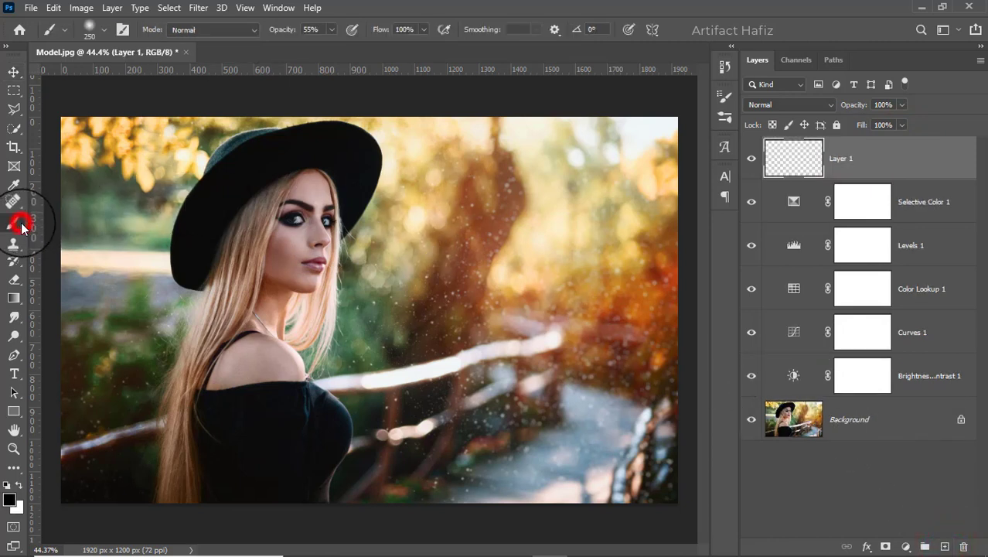
{"action": "left_click", "coordinate": [90, 29]}
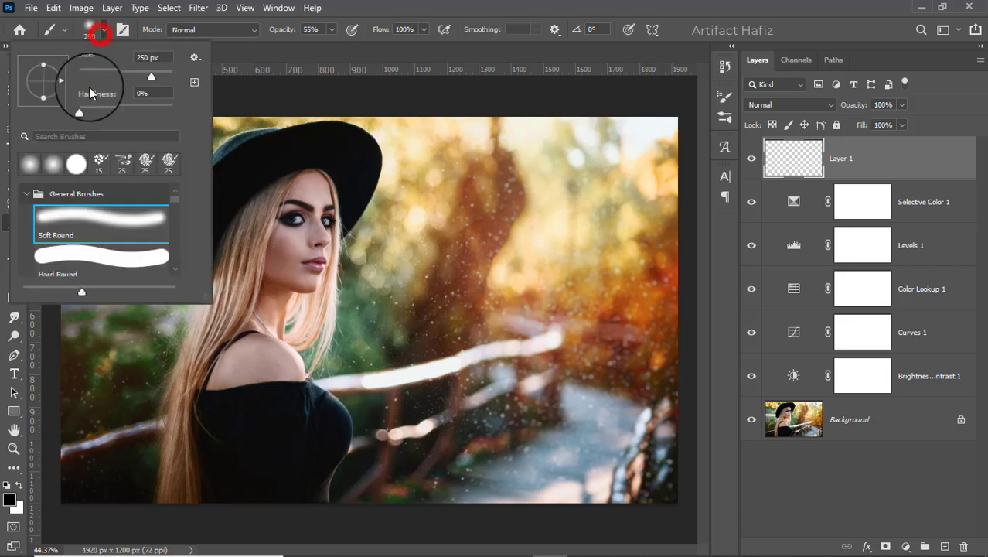
{"action": "left_click", "coordinate": [94, 218]}
{"action": "left_click", "coordinate": [331, 31]}
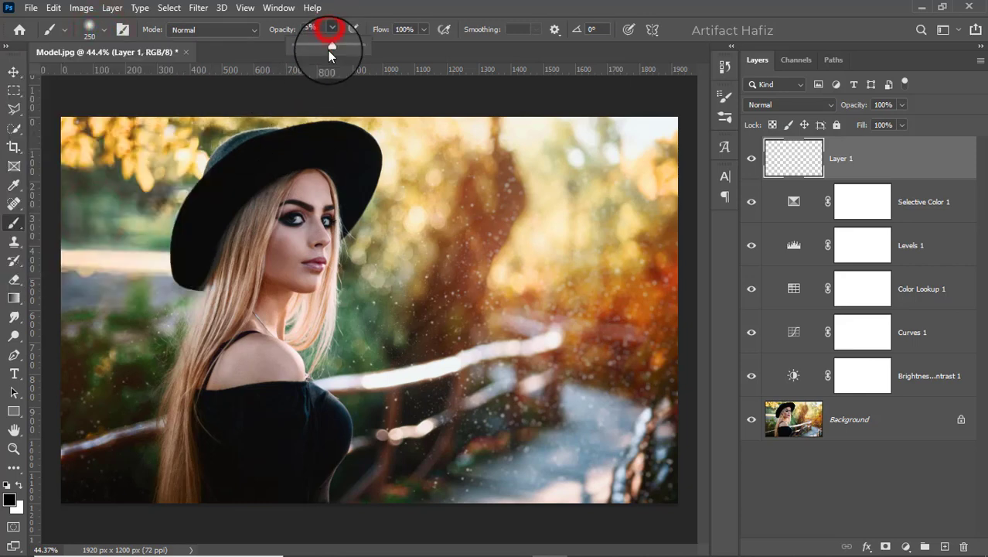
{"action": "left_click_drag", "start_coordinate": [331, 47], "coordinate": [406, 47]}
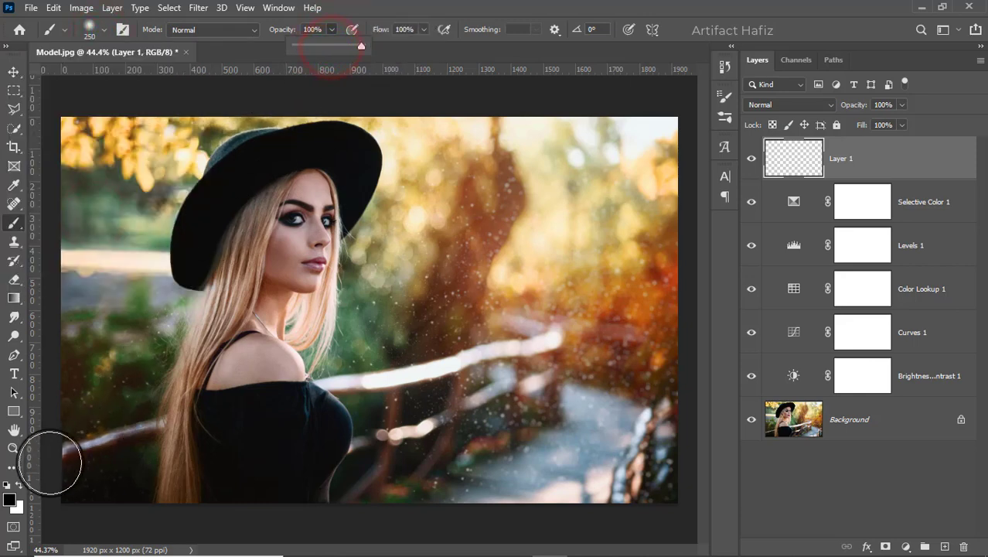
Step: Set the foreground color to orange, ff8400
{"action": "left_click", "coordinate": [9, 501]}
{"action": "left_click_drag", "start_coordinate": [614, 415], "coordinate": [618, 398]}
{"action": "left_click_drag", "start_coordinate": [555, 331], "coordinate": [626, 195]}
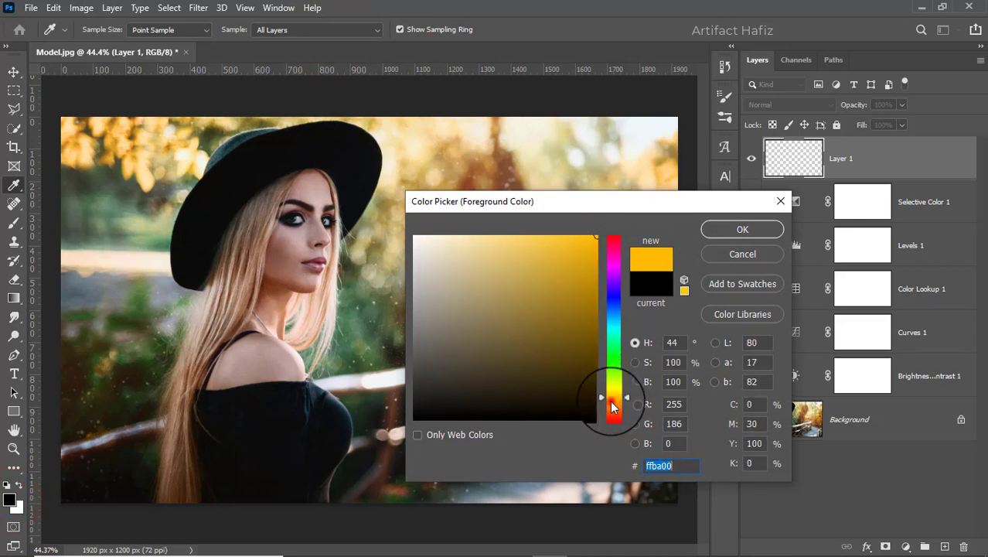
{"action": "left_click_drag", "start_coordinate": [615, 397], "coordinate": [613, 409]}
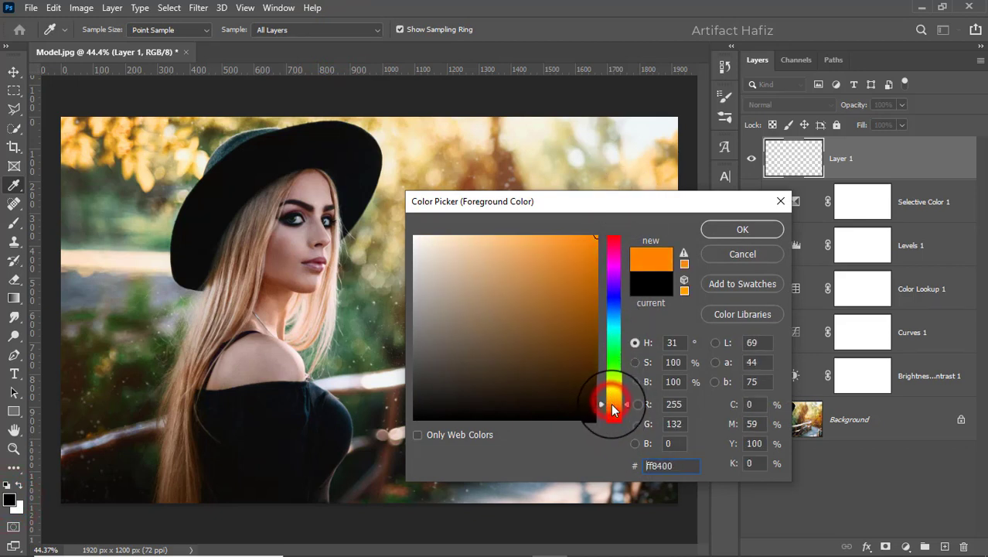
{"action": "left_click", "coordinate": [671, 465]}
{"action": "left_click", "coordinate": [739, 229]}
Step: Paint one soft orange dab with a 700 px brush beside the model and set the layer's blend mode to Screen
{"action": "key", "text": "b"}
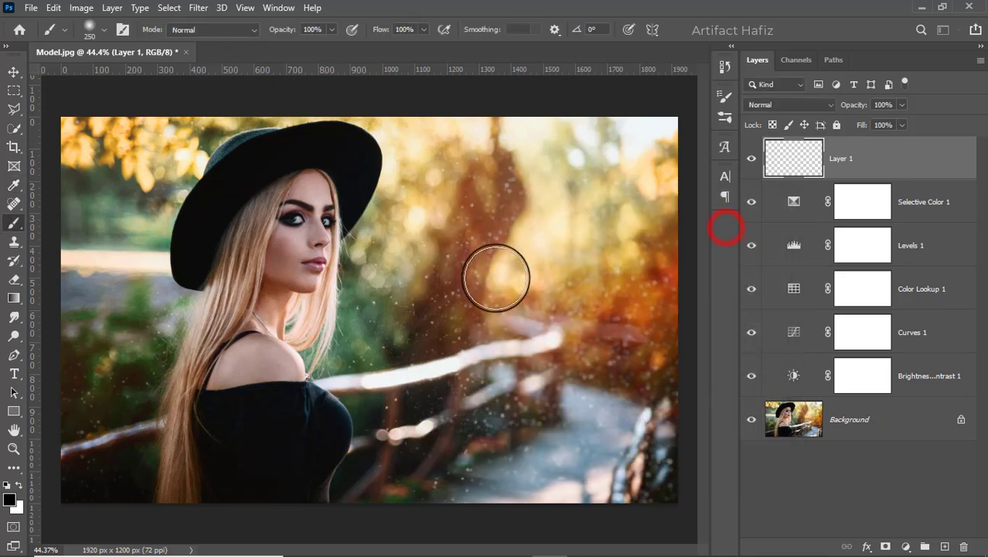
{"action": "left_click", "coordinate": [368, 317]}
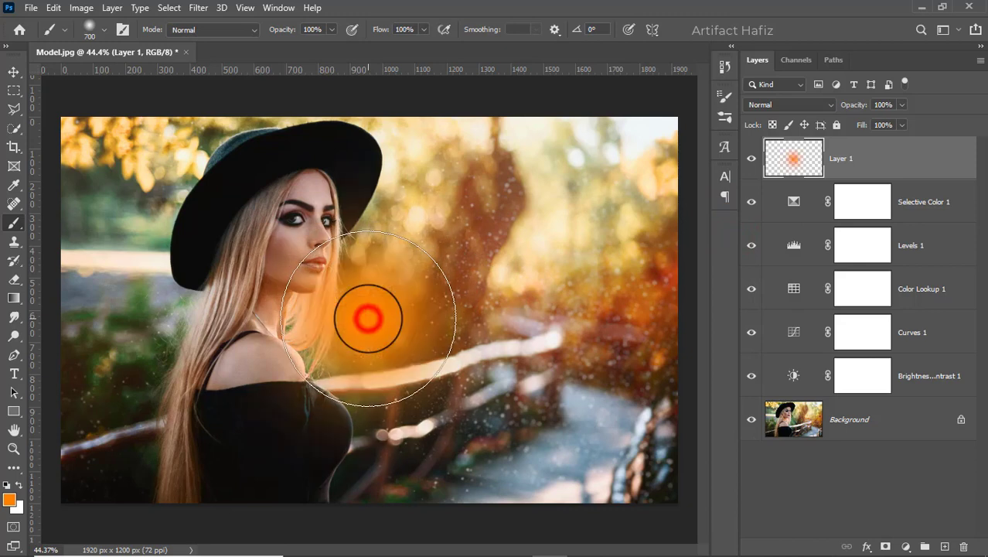
{"action": "left_click", "coordinate": [777, 105]}
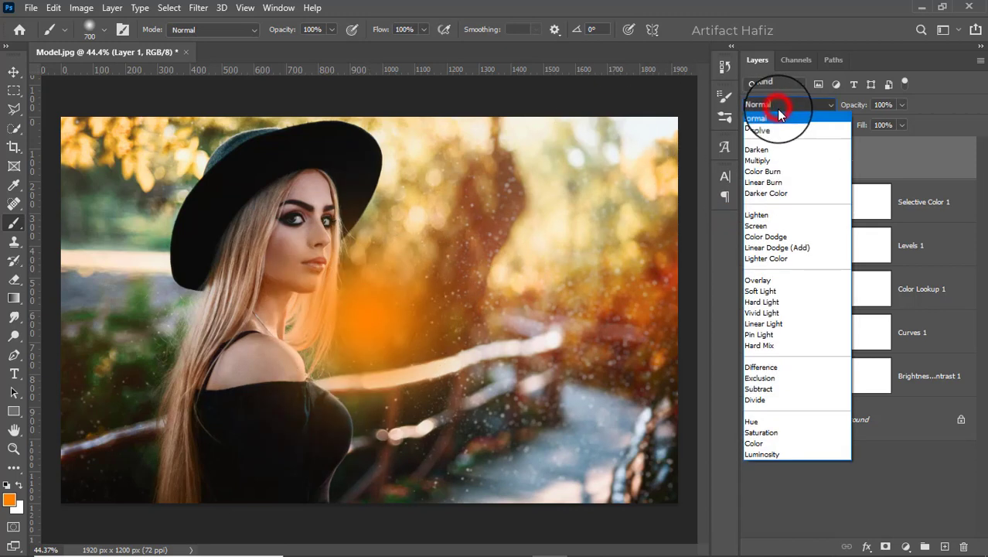
{"action": "left_click", "coordinate": [768, 227]}
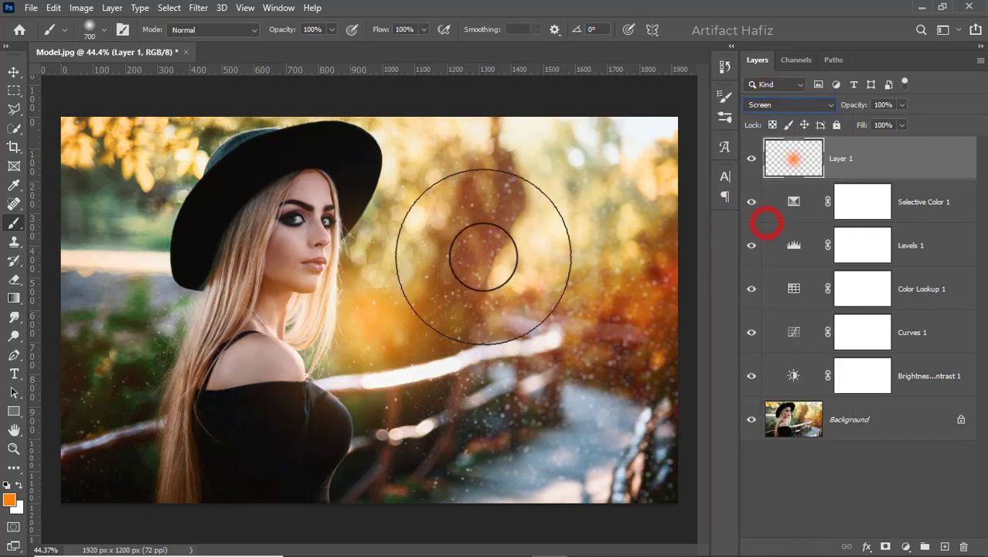
Step: Scale the orange glow layer to about 200% and move it to the upper background just beyond the hat
{"action": "left_click", "coordinate": [13, 71]}
{"action": "left_click", "coordinate": [195, 30]}
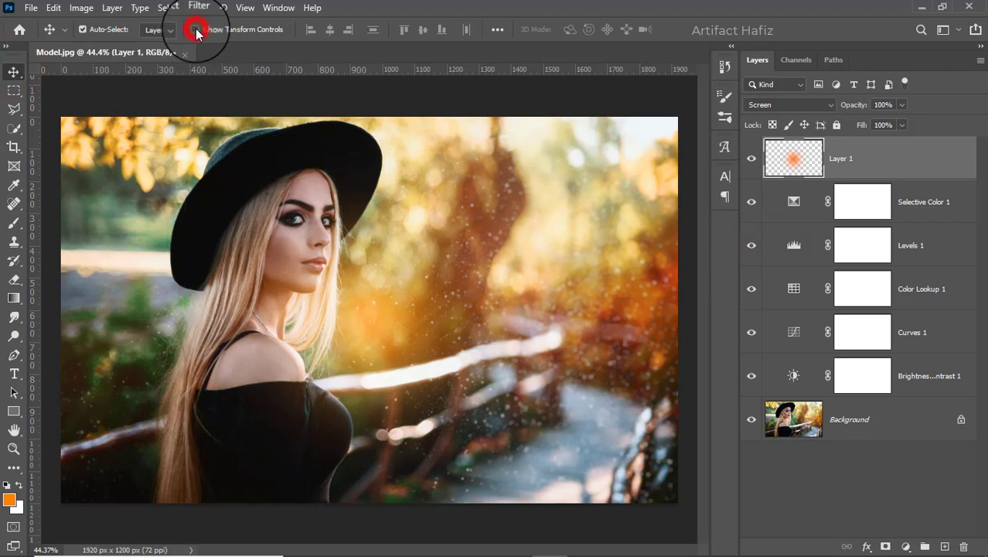
{"action": "left_click", "coordinate": [195, 30]}
{"action": "left_click_drag", "start_coordinate": [370, 330], "coordinate": [41, 246]}
{"action": "left_click_drag", "start_coordinate": [363, 199], "coordinate": [446, 188]}
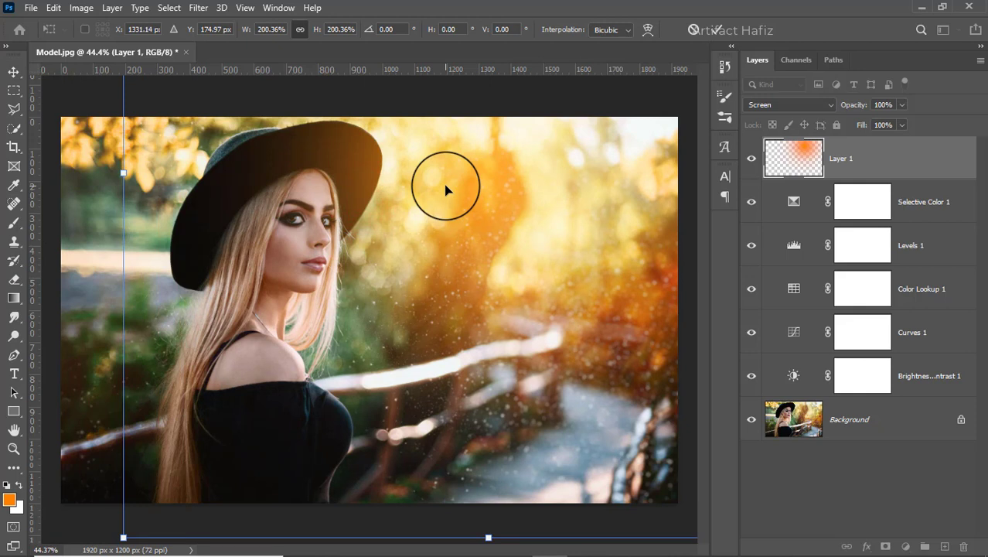
{"action": "left_click", "coordinate": [719, 29]}
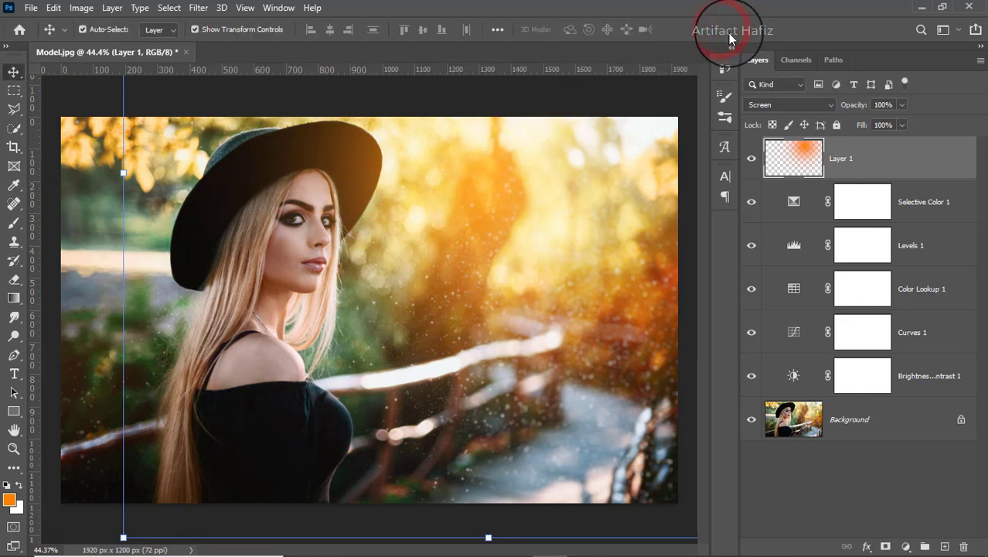
Step: Stamp all visible layers into a new merged layer and convert it for smart filters
{"action": "key", "text": "ctrl+alt+shift+e"}
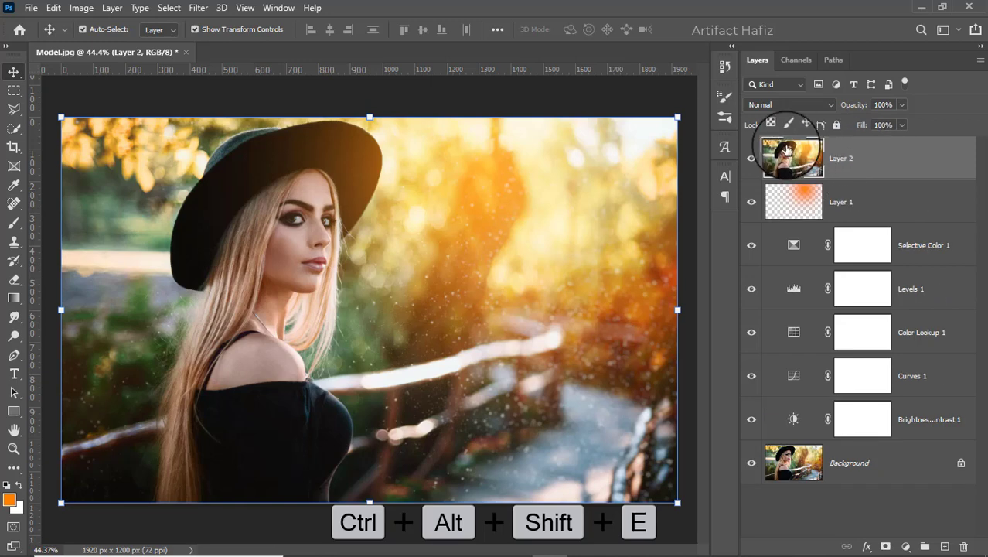
{"action": "left_click", "coordinate": [195, 7]}
{"action": "left_click", "coordinate": [206, 40]}
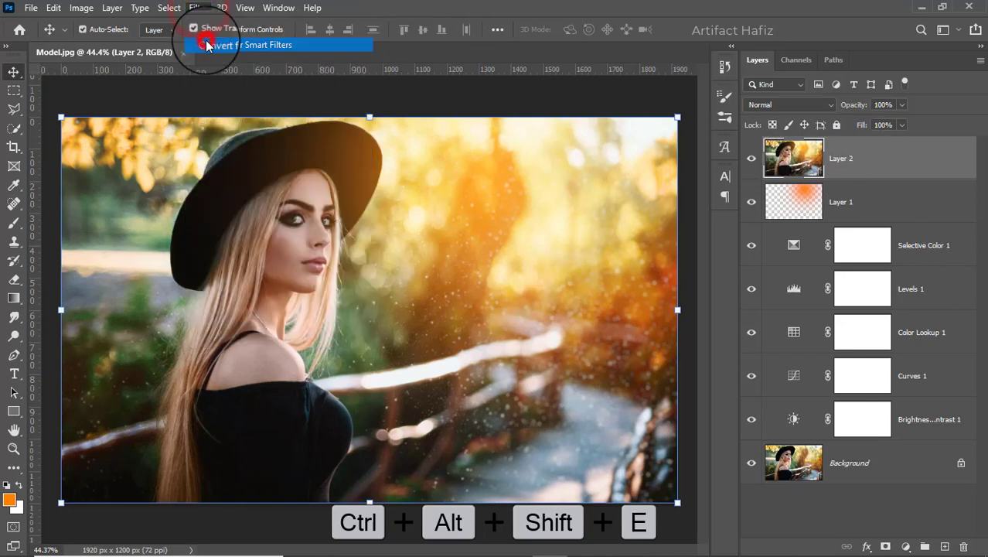
Step: Start the Camera Raw Filter and set Exposure -0.15, Contrast +10, Highlights -6, Shadows +19, Whites +51 and Blacks +10
{"action": "left_click", "coordinate": [198, 7]}
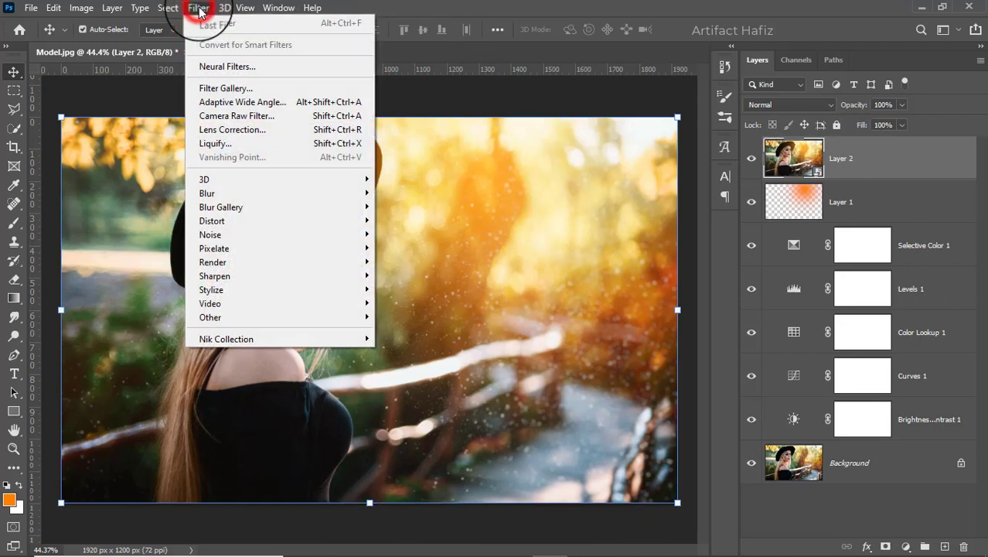
{"action": "left_click", "coordinate": [228, 117]}
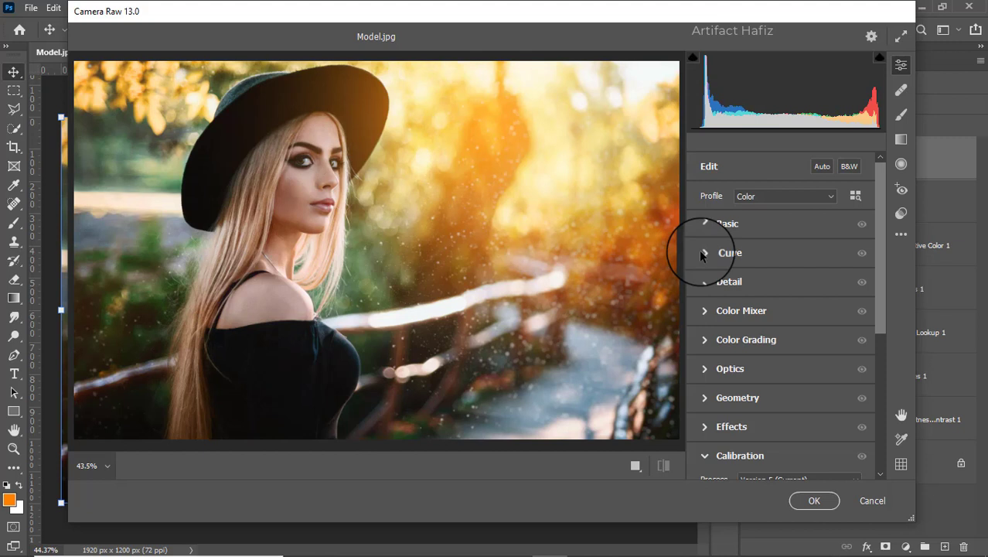
{"action": "left_click", "coordinate": [702, 252]}
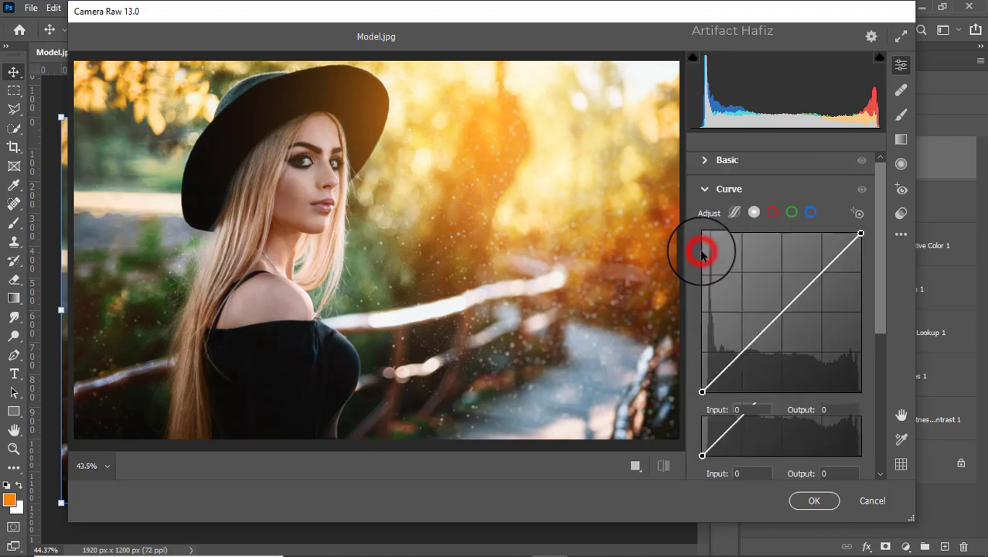
{"action": "scroll", "coordinate": [698, 247], "scroll_direction": "up", "scroll_amount": 3}
{"action": "left_click", "coordinate": [706, 225]}
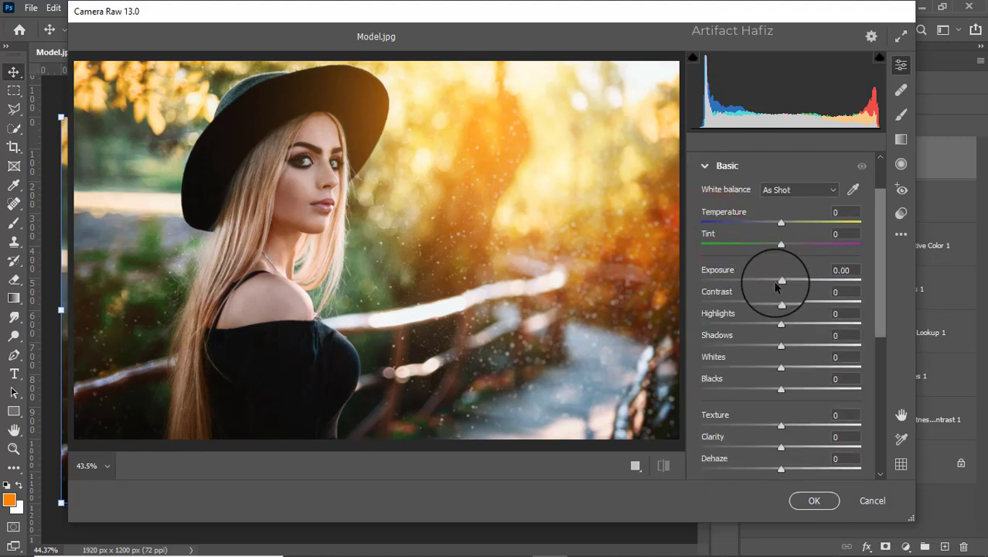
{"action": "left_click_drag", "start_coordinate": [780, 279], "coordinate": [779, 281]}
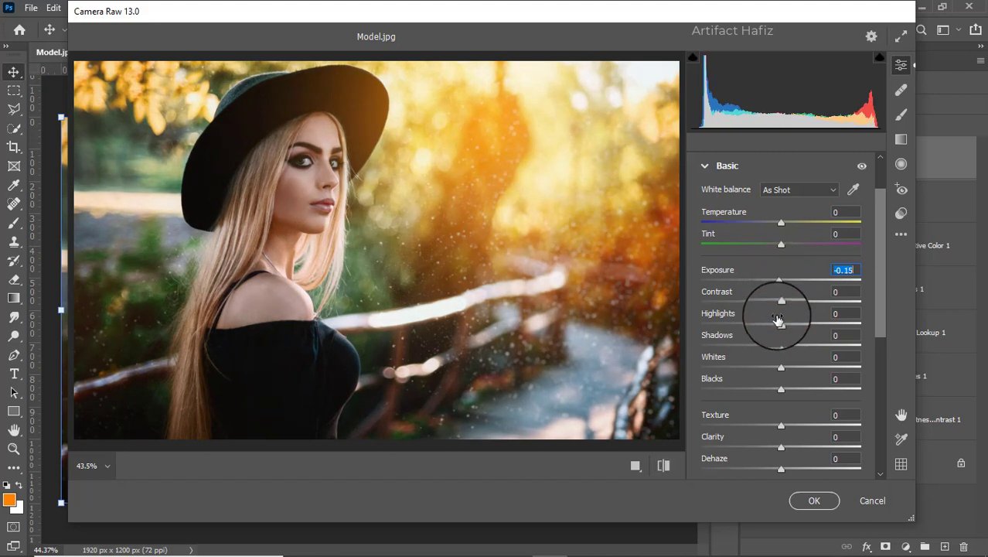
{"action": "mouse_move", "coordinate": [779, 320]}
{"action": "left_mouse_down"}
{"action": "mouse_move", "coordinate": [783, 301]}
{"action": "mouse_move", "coordinate": [800, 307]}
{"action": "mouse_move", "coordinate": [790, 310]}
{"action": "left_mouse_up"}
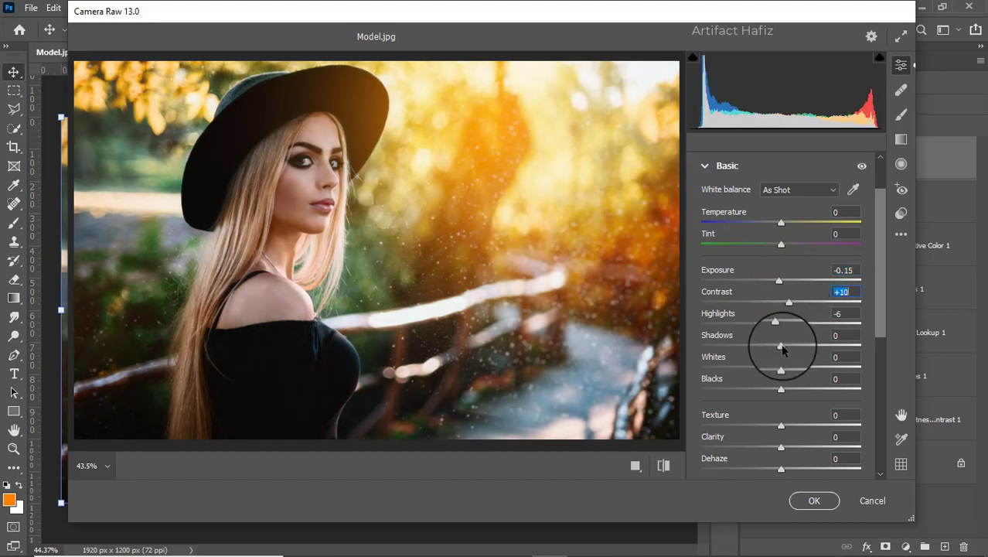
{"action": "left_click_drag", "start_coordinate": [781, 345], "coordinate": [799, 397]}
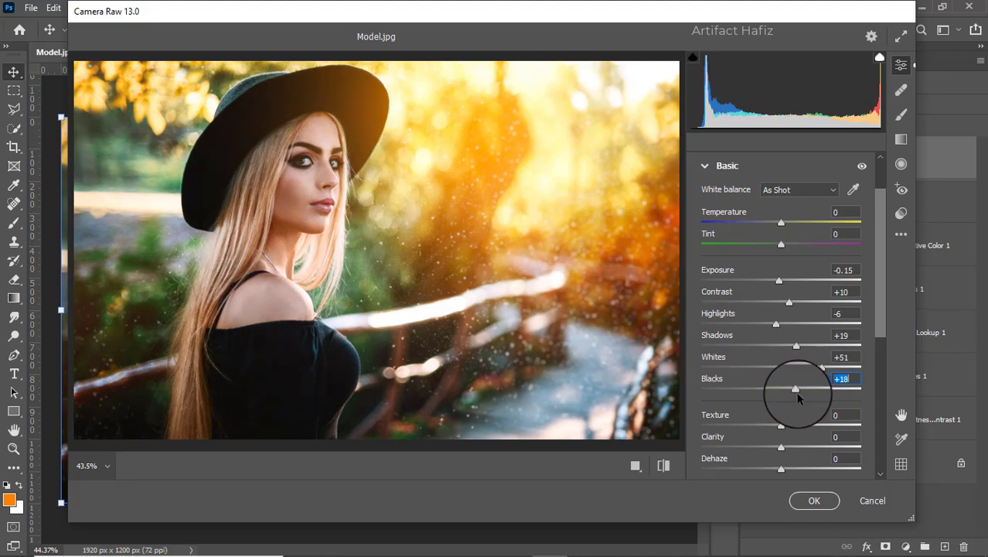
Step: Set Texture to -4, Clarity to +3 and Dehaze to +3 in the Basic adjustments
{"action": "scroll", "coordinate": [783, 377], "scroll_direction": "down", "scroll_amount": 3}
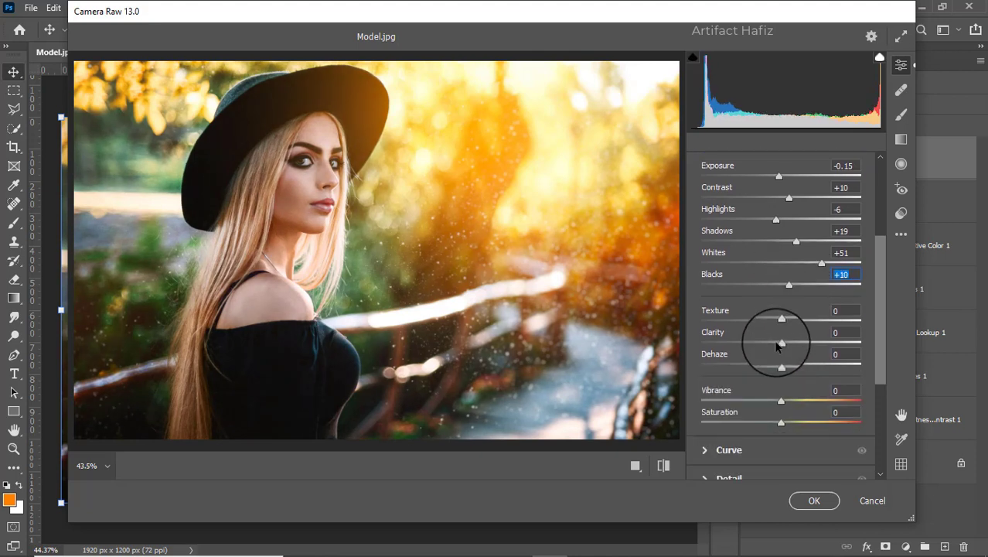
{"action": "left_click", "coordinate": [778, 323]}
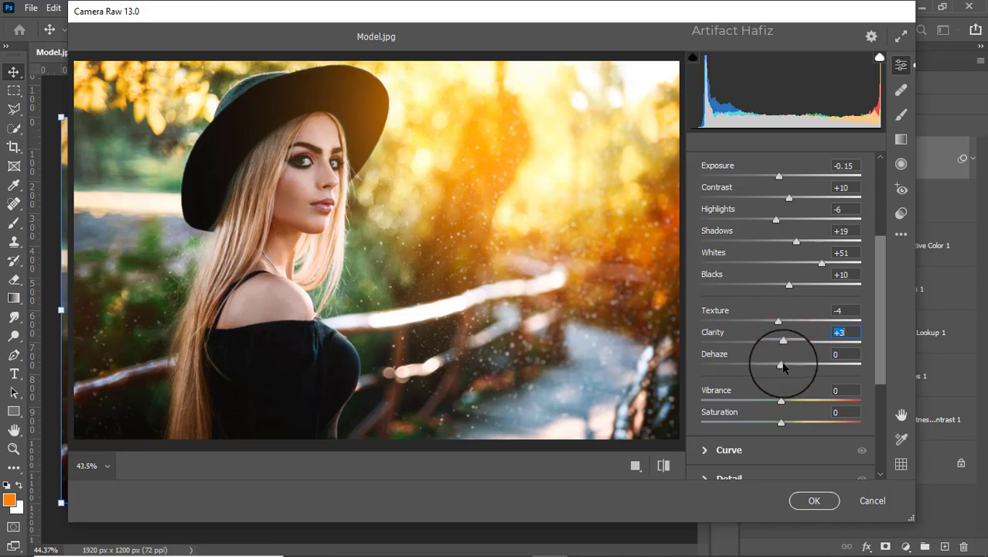
{"action": "mouse_move", "coordinate": [781, 365]}
{"action": "left_mouse_down"}
{"action": "mouse_move", "coordinate": [796, 364]}
{"action": "mouse_move", "coordinate": [783, 366]}
{"action": "left_mouse_up"}
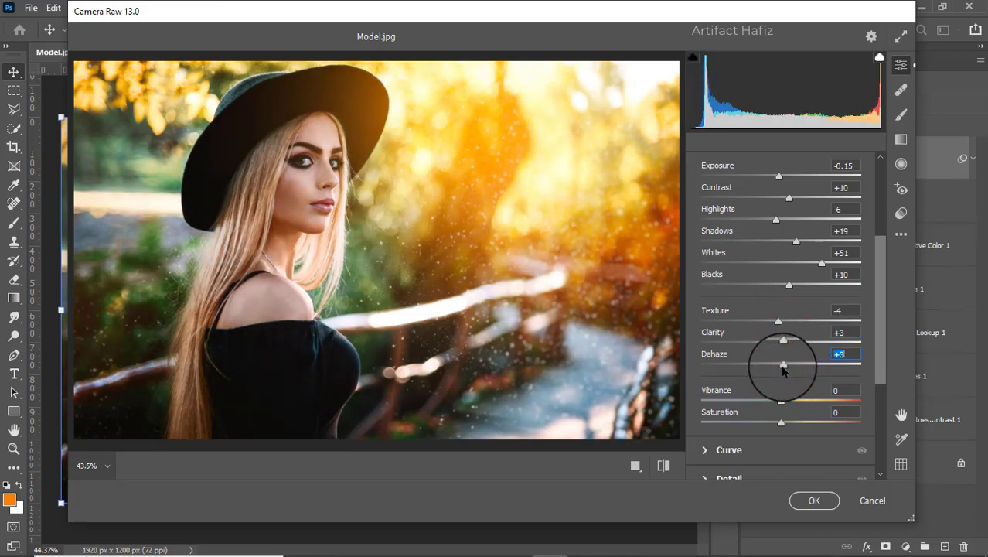
Step: Shape the point curve with points at input 65, output 63 and input 194, output 188, and raise the black point to output 11
{"action": "scroll", "coordinate": [793, 350], "scroll_direction": "down", "scroll_amount": 3}
{"action": "left_click", "coordinate": [732, 311]}
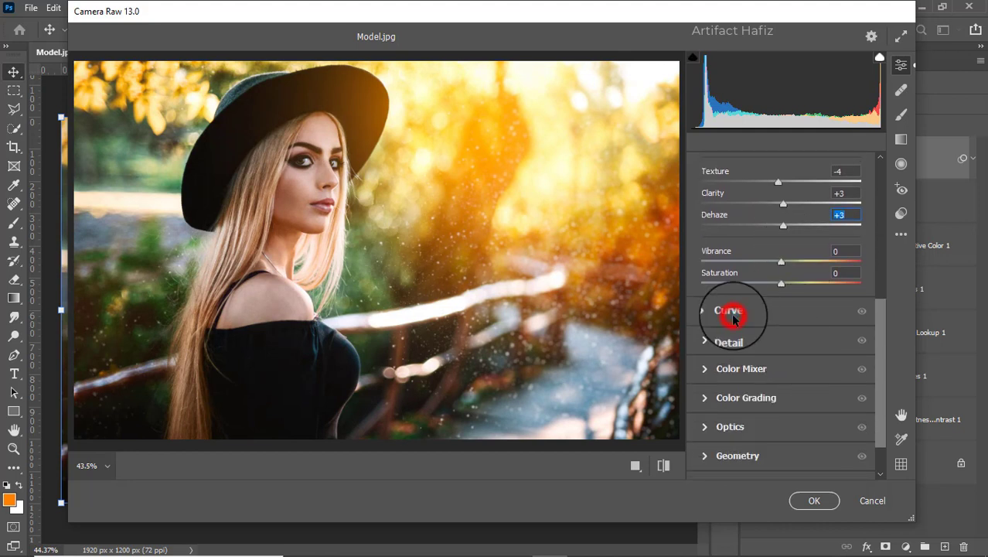
{"action": "left_click", "coordinate": [742, 352]}
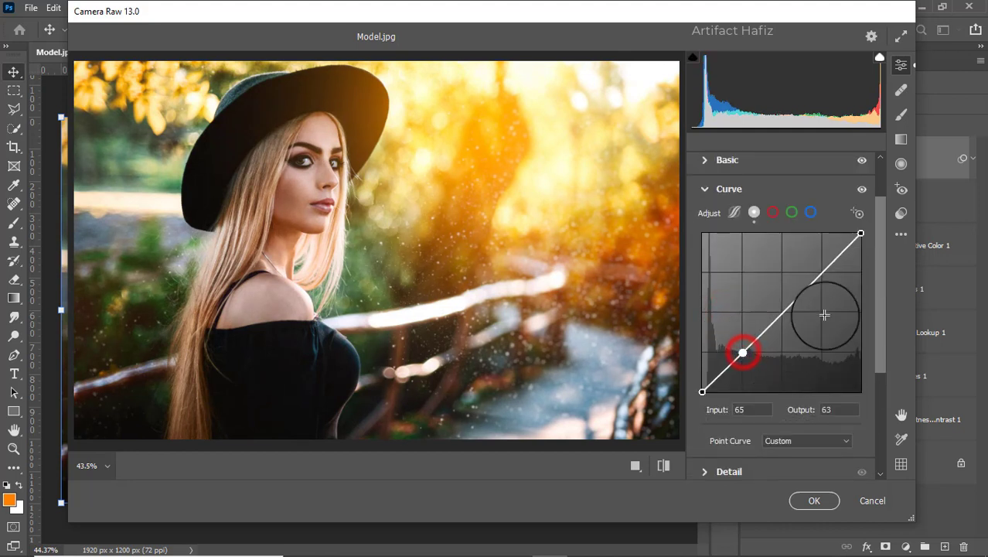
{"action": "left_click", "coordinate": [819, 266]}
{"action": "left_click_drag", "start_coordinate": [819, 267], "coordinate": [822, 276]}
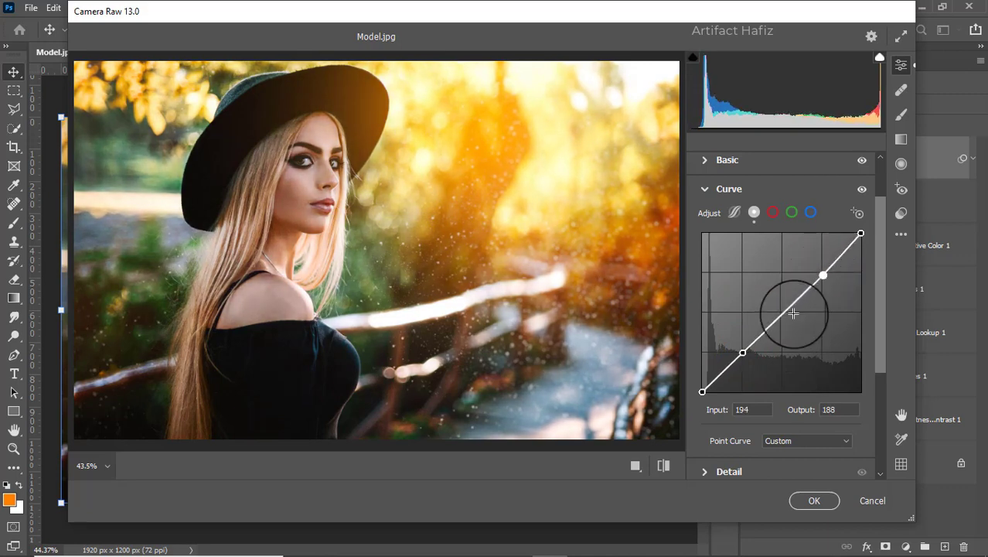
{"action": "left_click_drag", "start_coordinate": [702, 391], "coordinate": [703, 384]}
Step: Set the Detail adjustments to Sharpening 10, Noise Reduction 8 and Color Noise Reduction 10
{"action": "scroll", "coordinate": [810, 353], "scroll_direction": "down", "scroll_amount": 3}
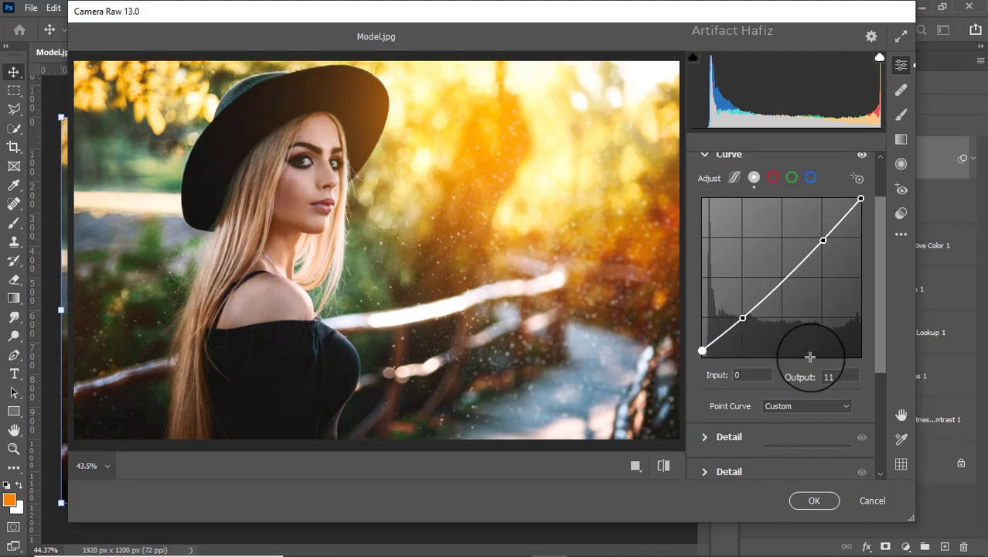
{"action": "left_click", "coordinate": [711, 366]}
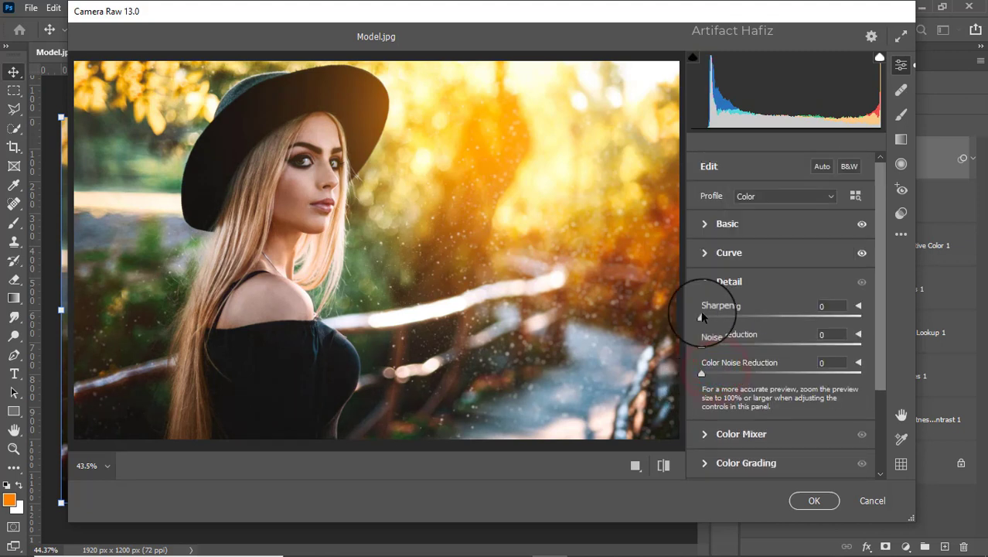
{"action": "left_click_drag", "start_coordinate": [702, 317], "coordinate": [723, 317]}
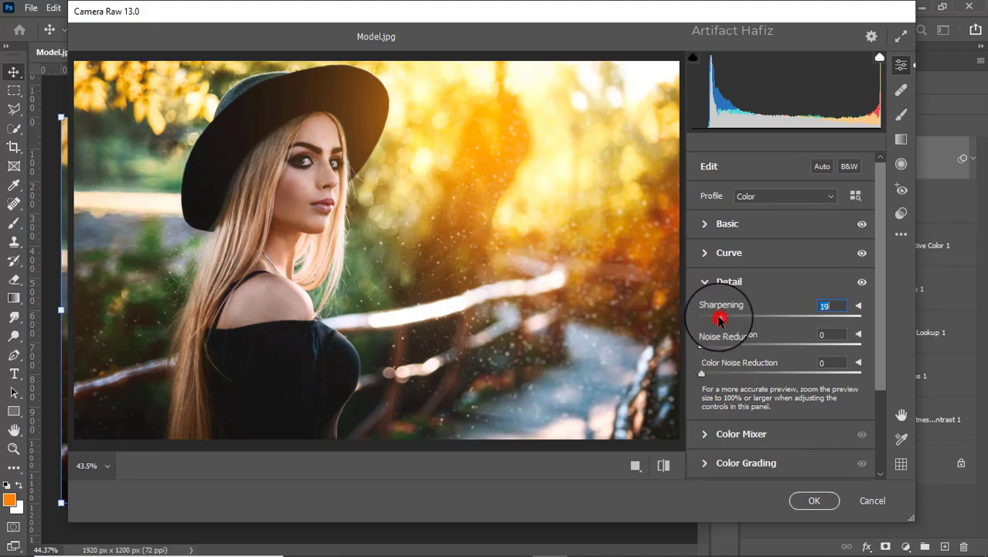
{"action": "left_click_drag", "start_coordinate": [720, 320], "coordinate": [715, 322]}
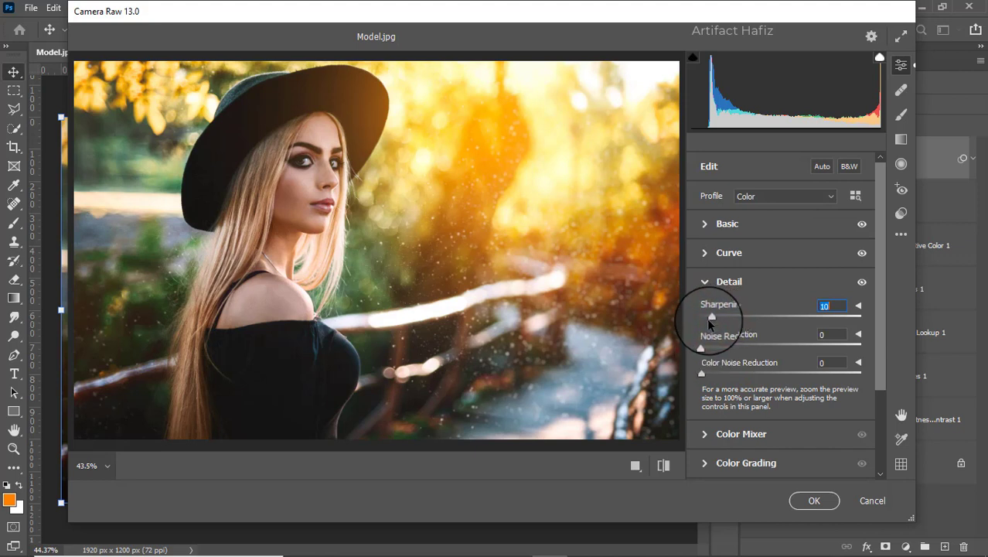
{"action": "left_click_drag", "start_coordinate": [702, 348], "coordinate": [720, 377]}
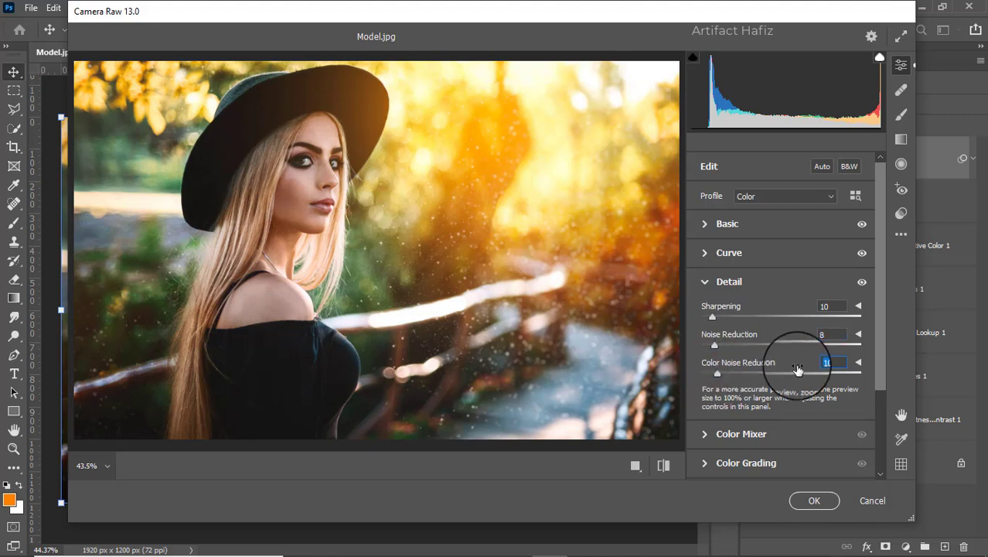
Step: Set the Color Mixer saturation to Reds +21, Oranges +2, Yellows -7, Greens +59, Aquas +11 and Blues +11
{"action": "scroll", "coordinate": [727, 331], "scroll_direction": "down", "scroll_amount": 2}
{"action": "left_click", "coordinate": [727, 330]}
{"action": "left_click", "coordinate": [749, 244]}
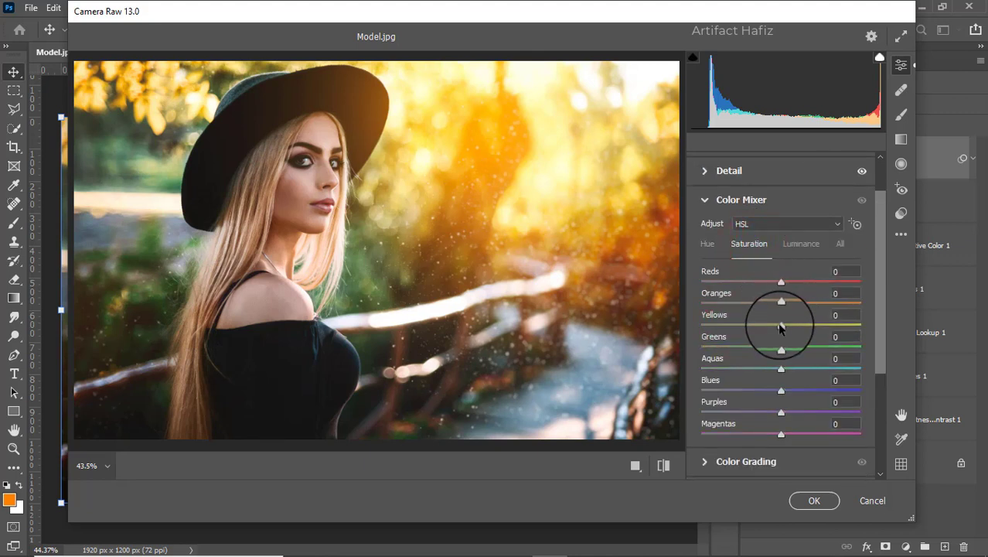
{"action": "left_click_drag", "start_coordinate": [782, 328], "coordinate": [789, 390]}
{"action": "left_click", "coordinate": [781, 389]}
{"action": "mouse_move", "coordinate": [781, 304]}
{"action": "left_mouse_down"}
{"action": "mouse_move", "coordinate": [798, 300]}
{"action": "mouse_move", "coordinate": [783, 316]}
{"action": "left_mouse_up"}
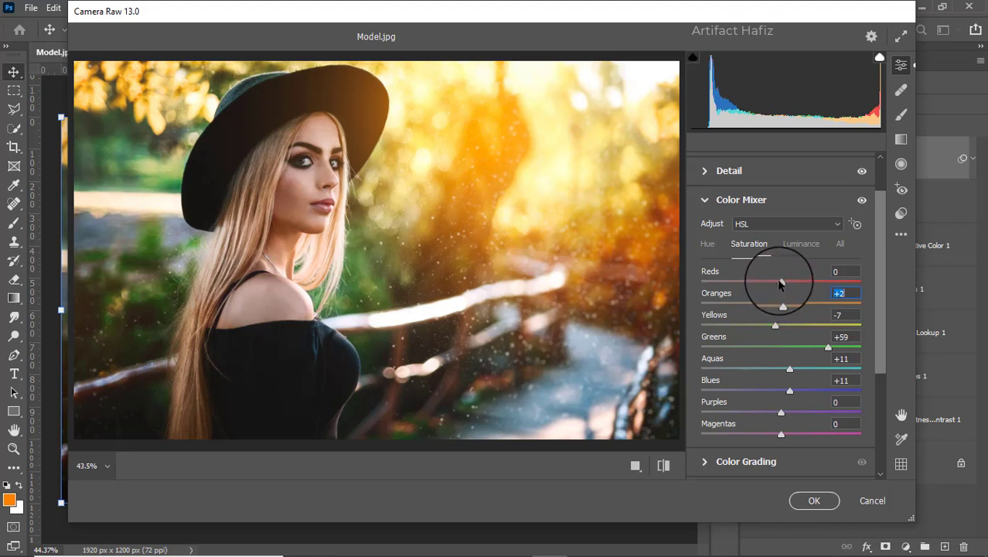
{"action": "left_click_drag", "start_coordinate": [833, 288], "coordinate": [809, 297]}
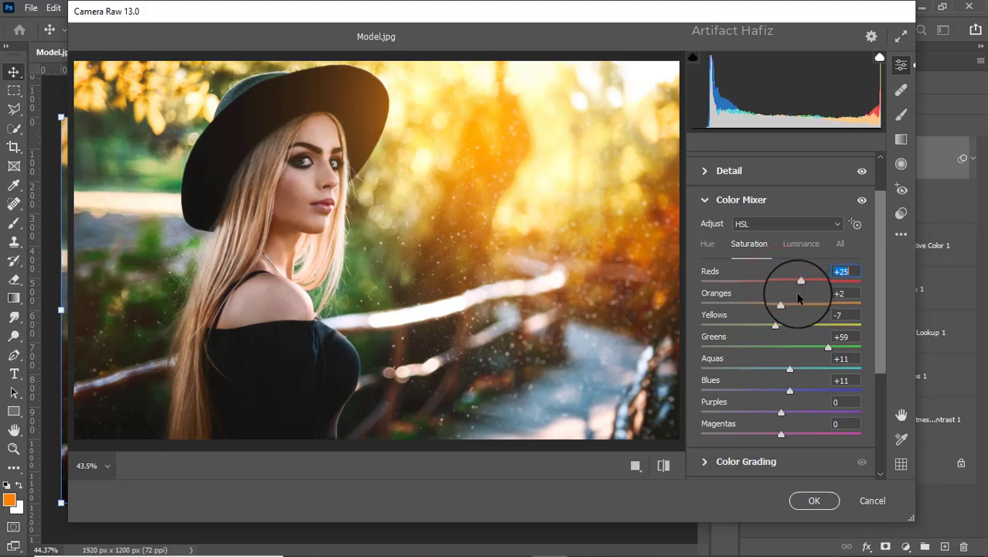
Step: Set the Color Mixer luminance to Reds +36, Oranges +4, Greens +22, Aquas +16 and Blues +14
{"action": "left_click", "coordinate": [793, 246]}
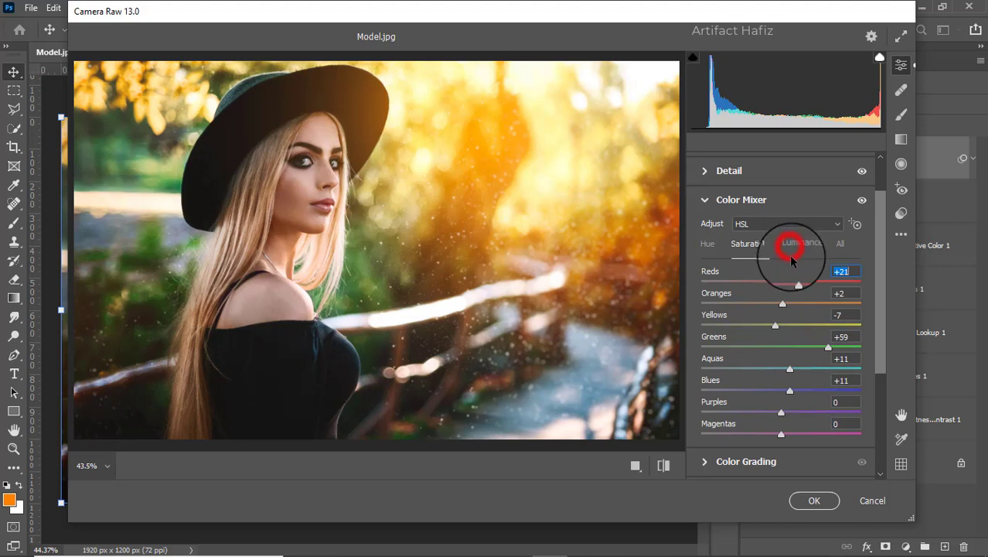
{"action": "left_click_drag", "start_coordinate": [781, 301], "coordinate": [790, 302]}
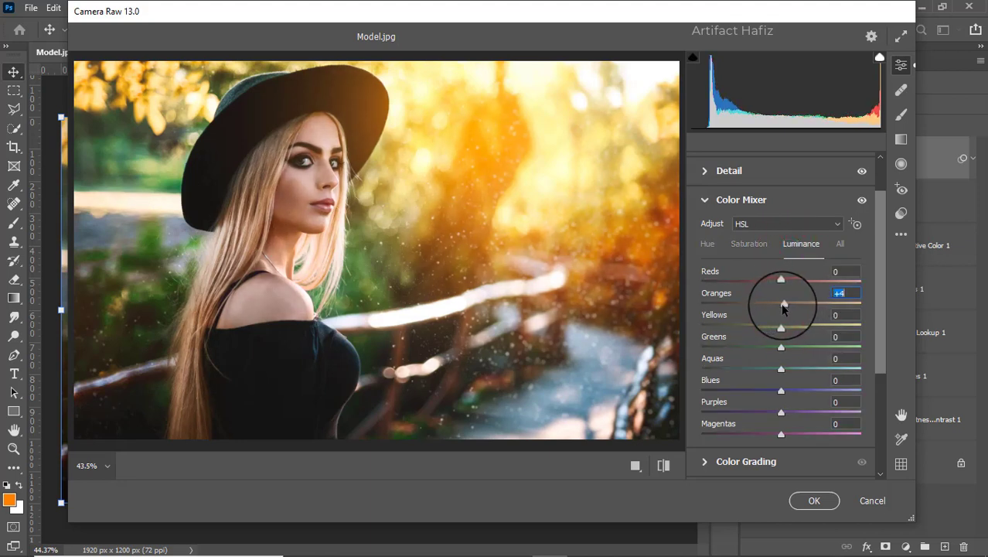
{"action": "left_click_drag", "start_coordinate": [781, 280], "coordinate": [774, 286]}
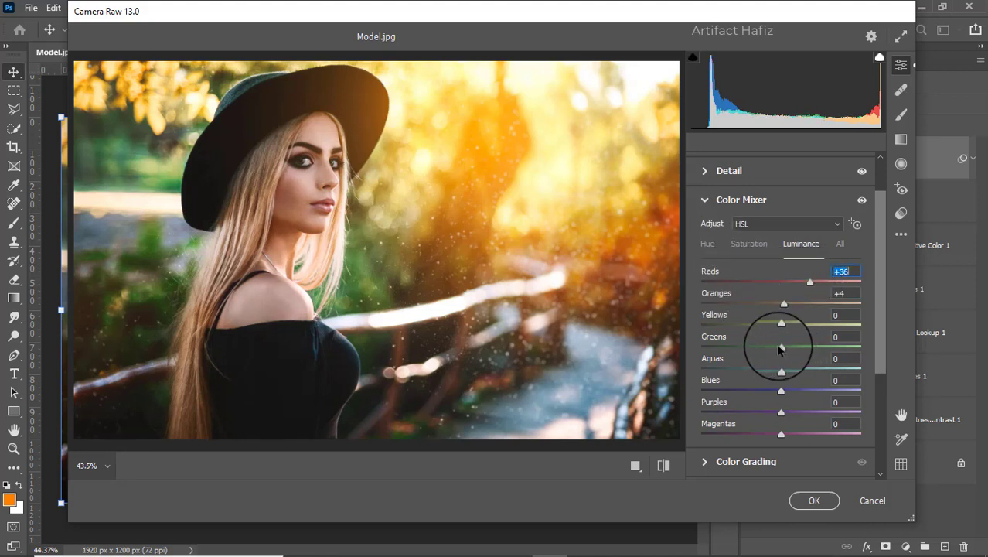
{"action": "left_click_drag", "start_coordinate": [780, 349], "coordinate": [792, 392]}
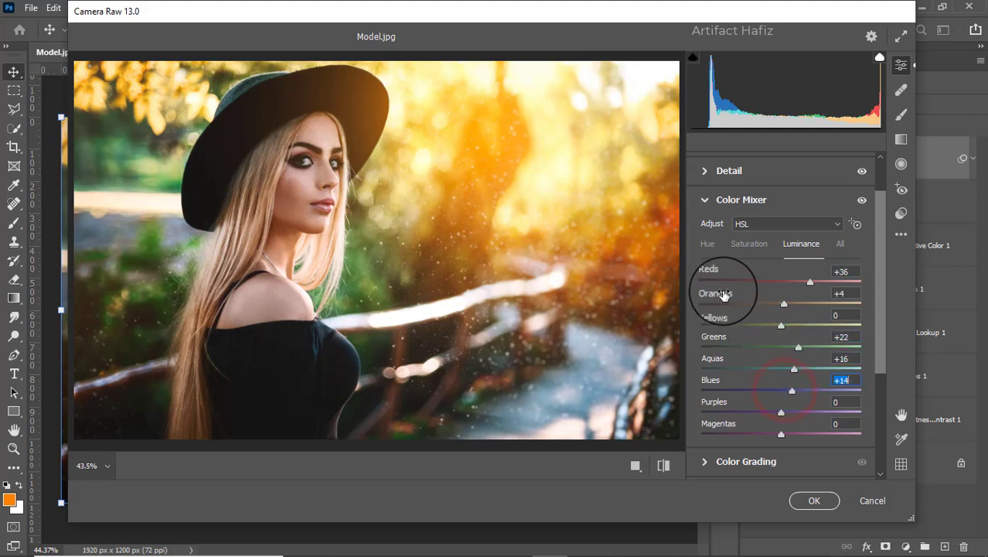
Step: Shift the Color Mixer hue of Aquas to -37 and Blues to -60
{"action": "left_click", "coordinate": [708, 242]}
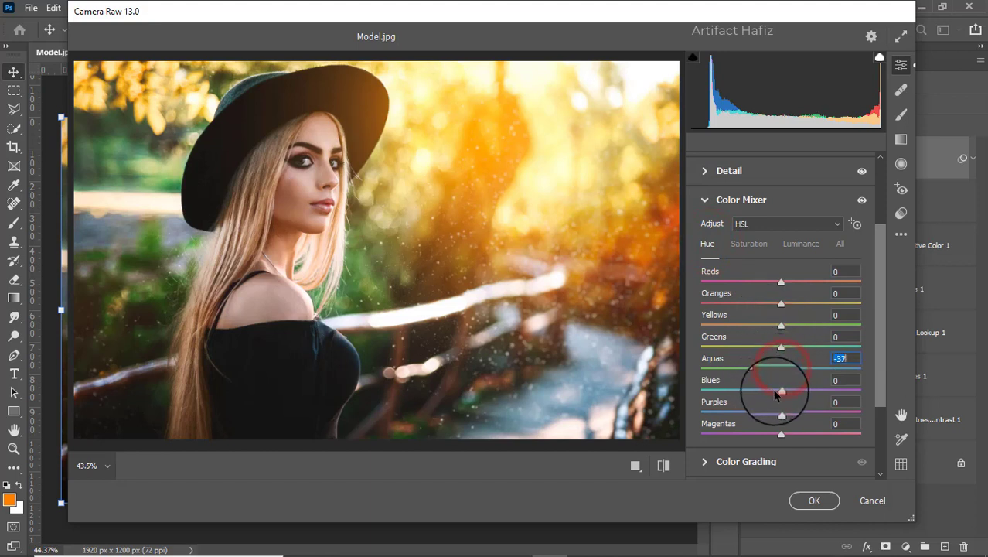
{"action": "left_click_drag", "start_coordinate": [781, 392], "coordinate": [733, 396]}
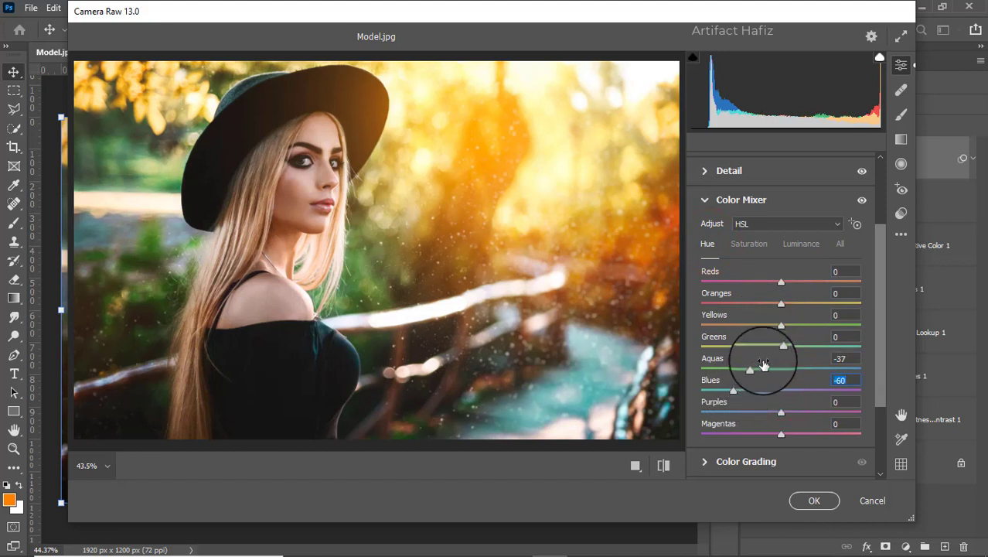
Step: Color grade the shadows with a slight blue tint and the highlights with yellow-orange at hue 49, saturation 11
{"action": "scroll", "coordinate": [762, 363], "scroll_direction": "down", "scroll_amount": 3}
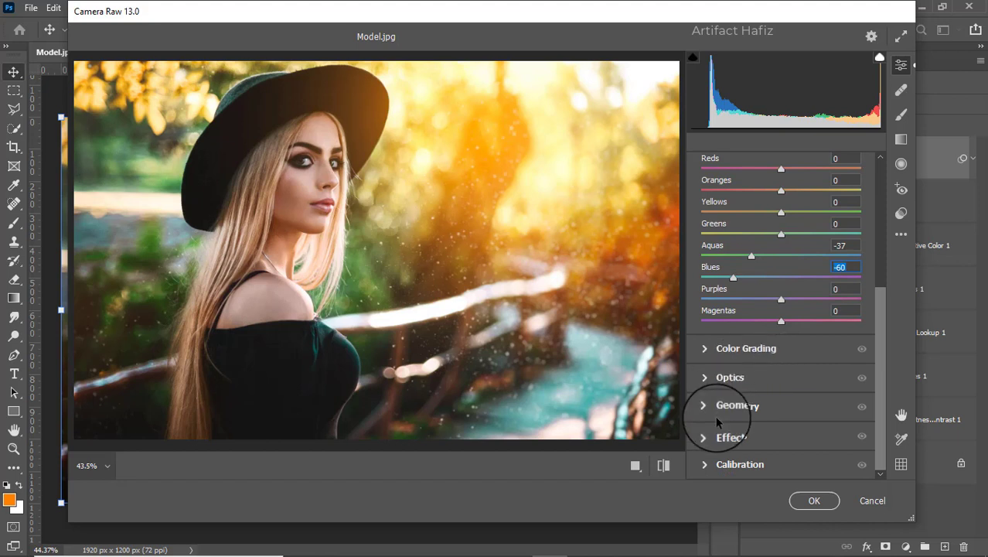
{"action": "left_click", "coordinate": [710, 352]}
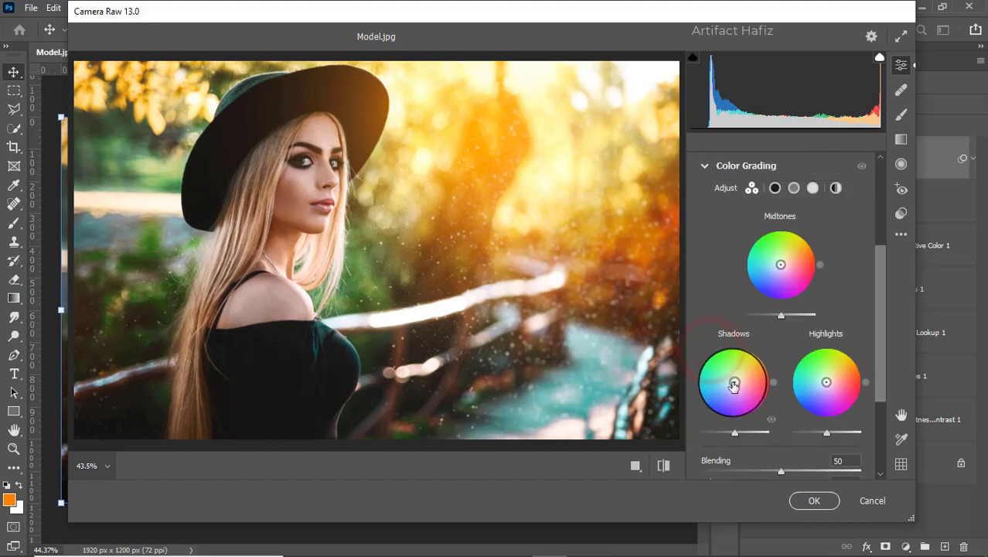
{"action": "left_click_drag", "start_coordinate": [730, 382], "coordinate": [681, 464]}
{"action": "left_click_drag", "start_coordinate": [827, 382], "coordinate": [854, 347]}
Step: Darken the photo's edges by setting the Effects vignetting to -9
{"action": "scroll", "coordinate": [816, 340], "scroll_direction": "down", "scroll_amount": 3}
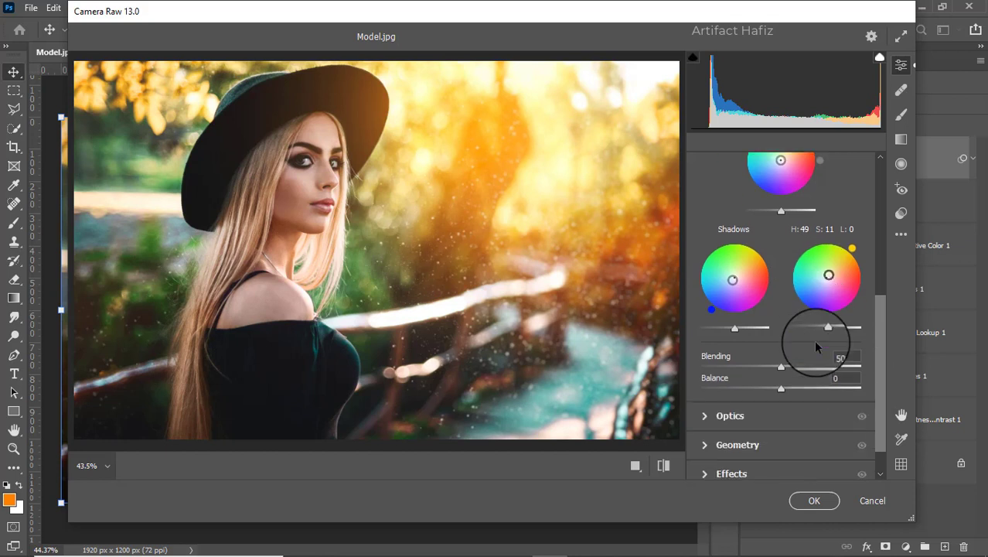
{"action": "scroll", "coordinate": [816, 348], "scroll_direction": "down", "scroll_amount": 1}
{"action": "left_click", "coordinate": [754, 431]}
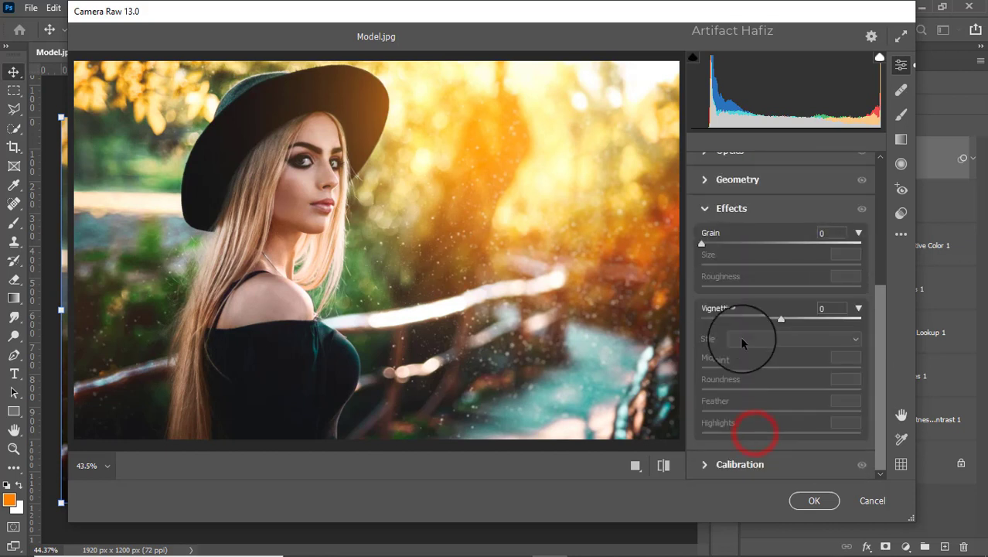
{"action": "left_click_drag", "start_coordinate": [781, 317], "coordinate": [773, 319]}
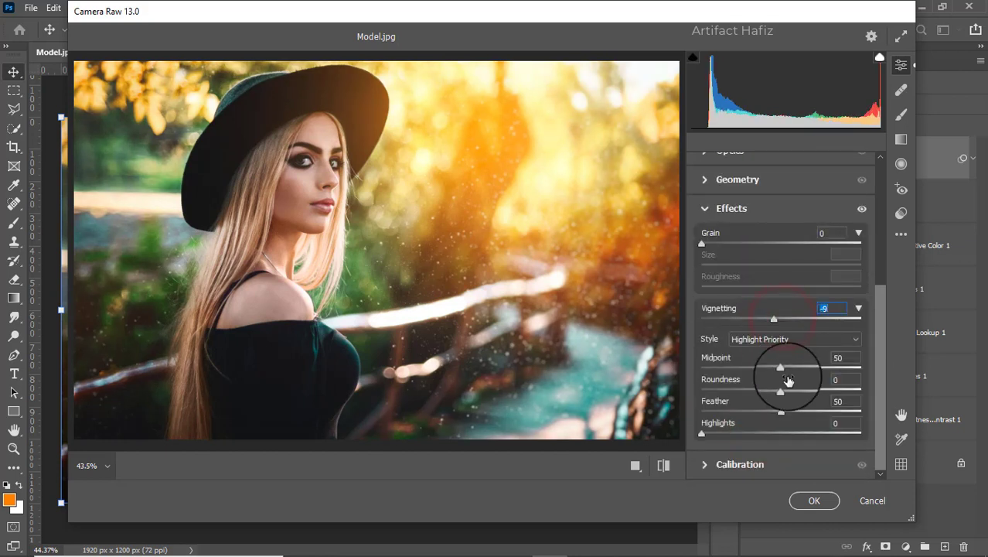
Step: Calibrate primary saturation to Red -8, Green +8 and Blue +5, and apply the Camera Raw Filter
{"action": "left_click", "coordinate": [737, 465]}
{"action": "left_click_drag", "start_coordinate": [781, 334], "coordinate": [778, 335]}
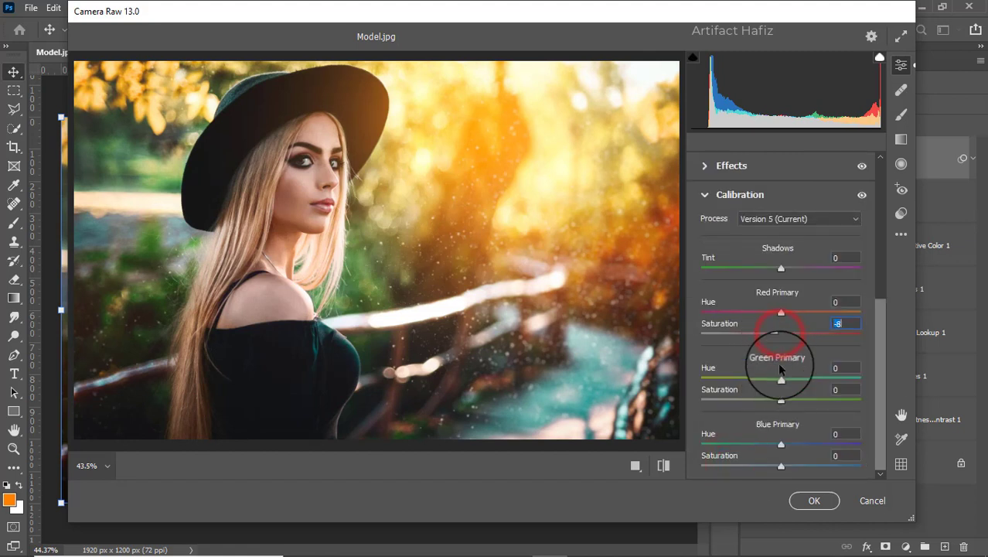
{"action": "left_click_drag", "start_coordinate": [781, 400], "coordinate": [787, 400]}
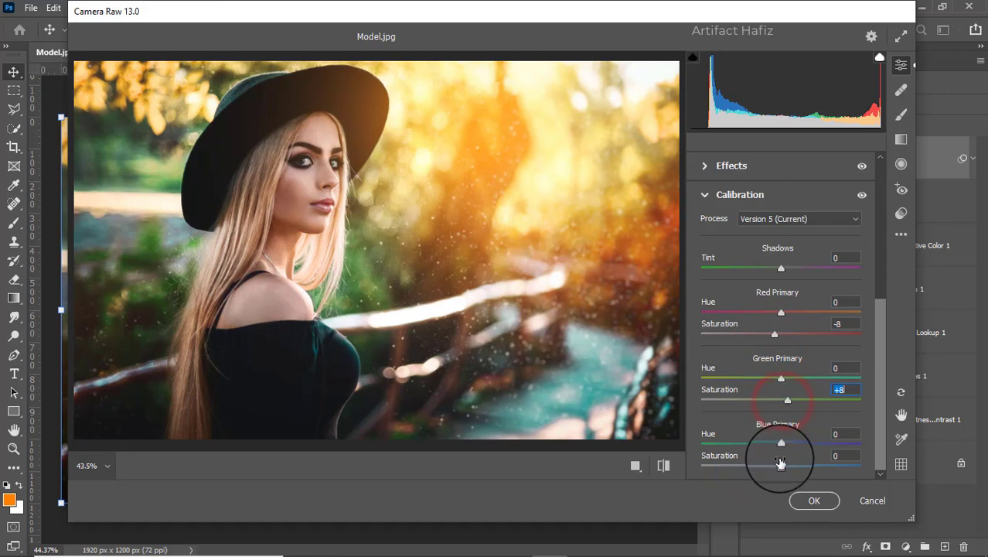
{"action": "left_click_drag", "start_coordinate": [780, 465], "coordinate": [785, 466]}
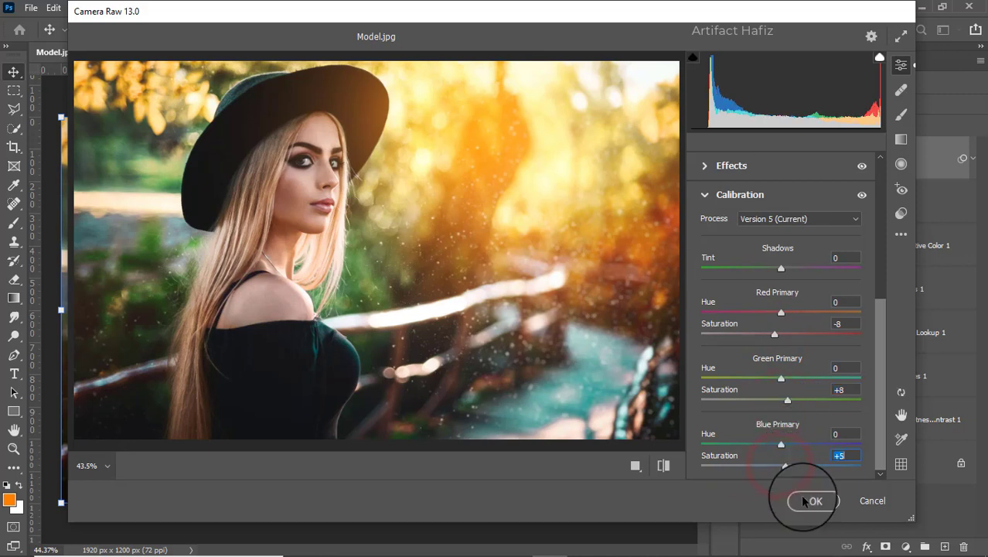
{"action": "left_click", "coordinate": [805, 501]}
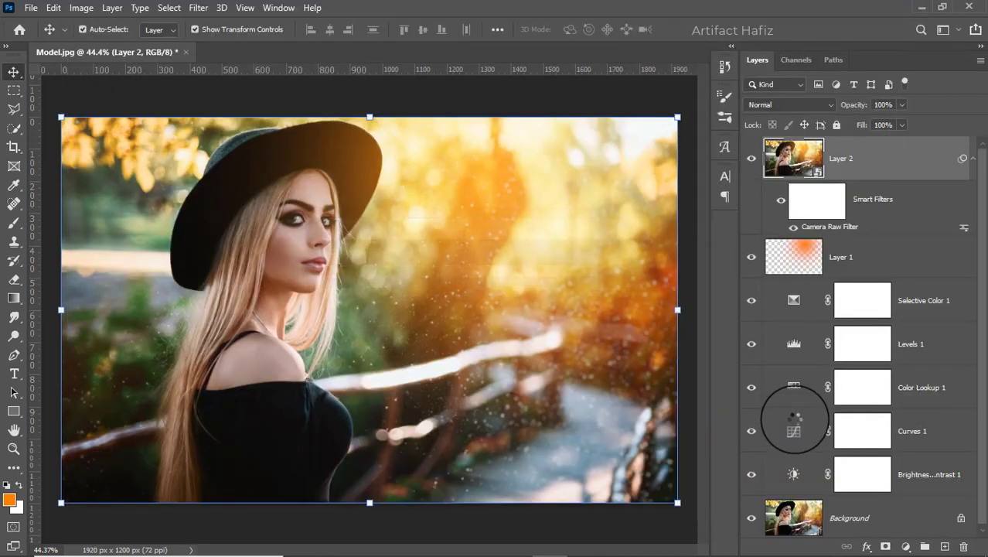
Step: Compare before and after by toggling the visibility of every layer except Background
{"action": "left_click", "coordinate": [750, 518], "text": "alt"}
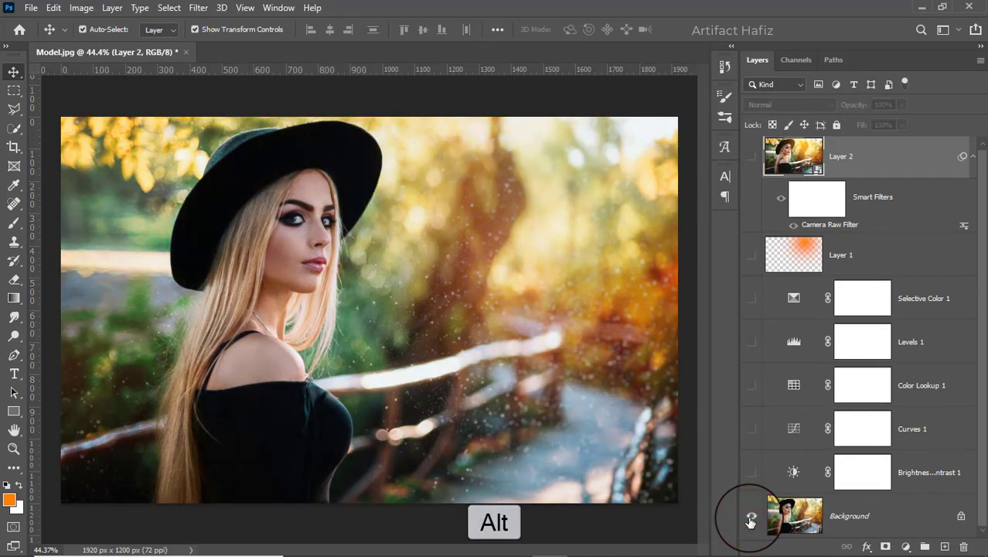
{"action": "left_click", "coordinate": [751, 518], "text": "alt"}
{"action": "left_click", "coordinate": [751, 518], "text": "alt"}
{"action": "left_click", "coordinate": [751, 518], "text": "alt"}
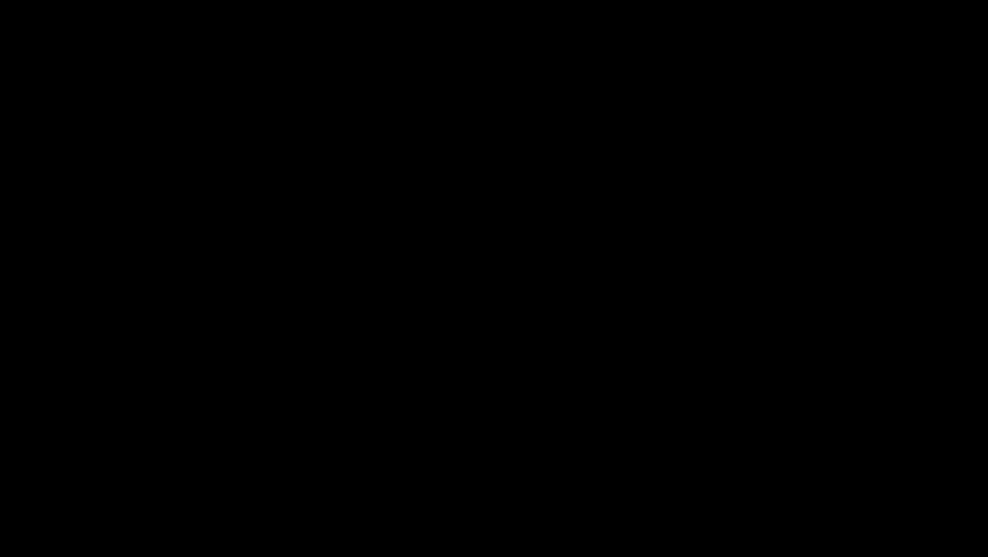